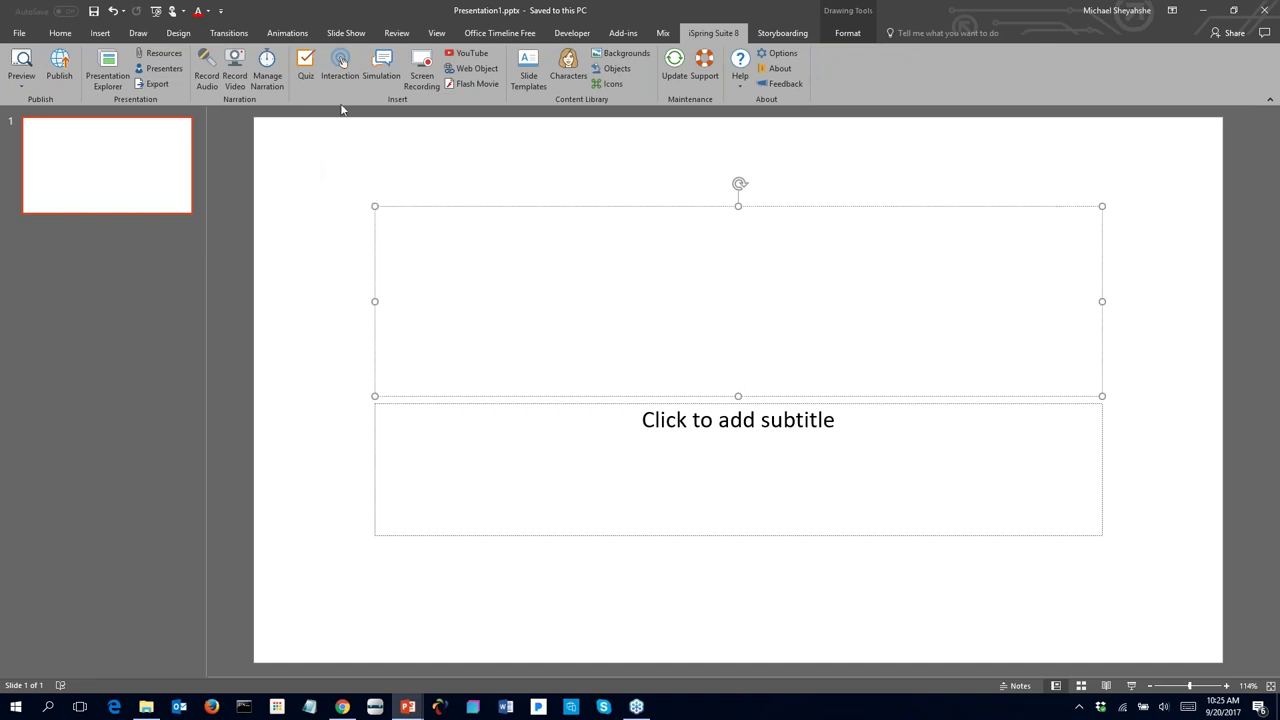
Step: Create a new dialogue simulation in iSpring TalkMaster and add its first scene
click(383, 77)
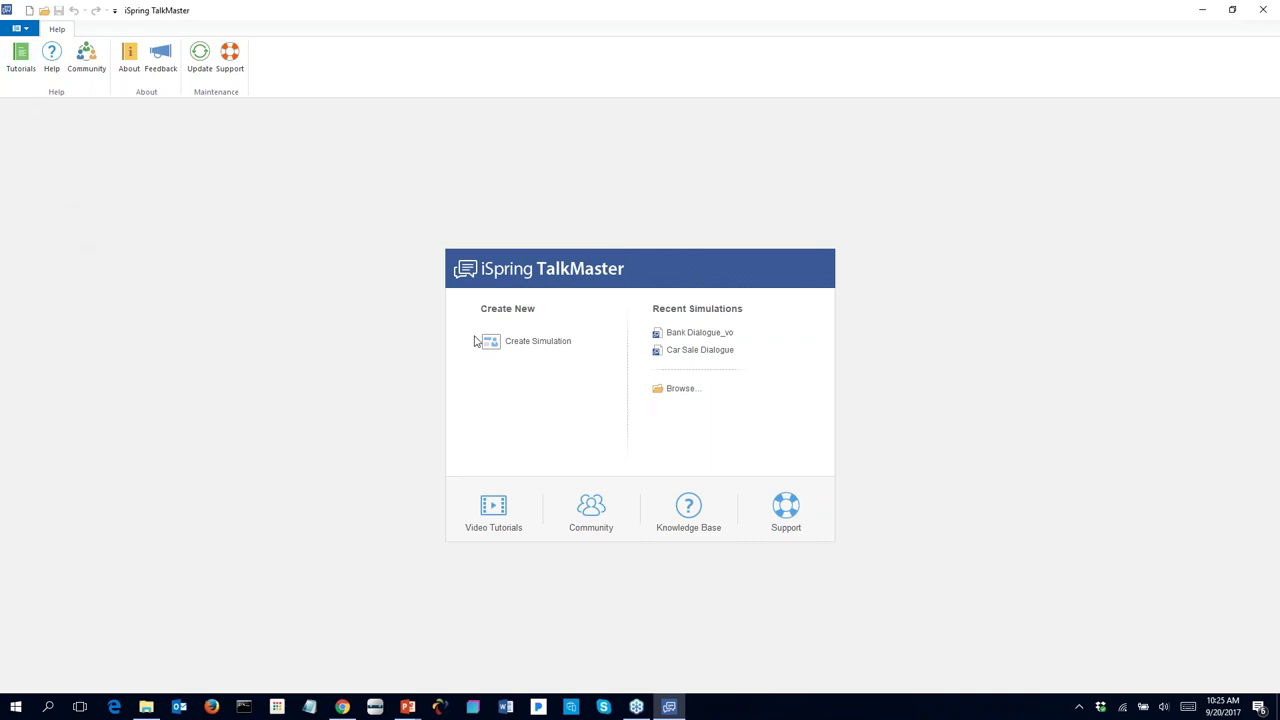
click(538, 342)
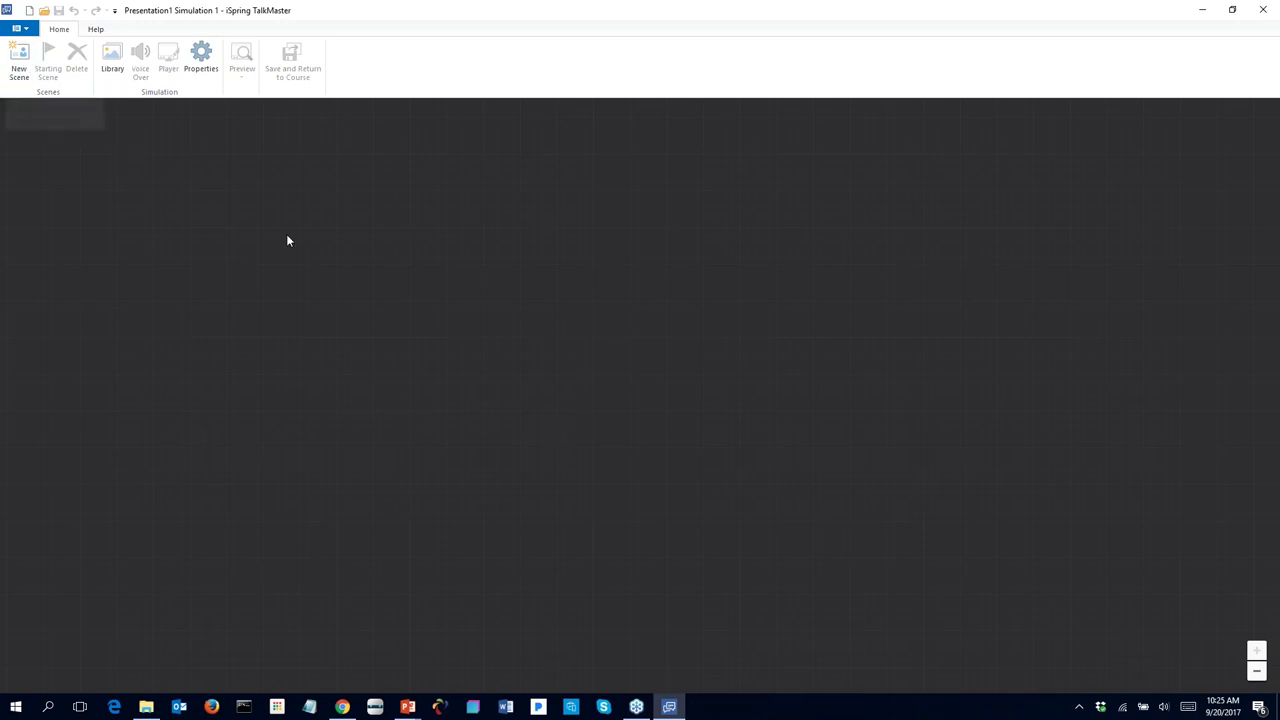
click(19, 60)
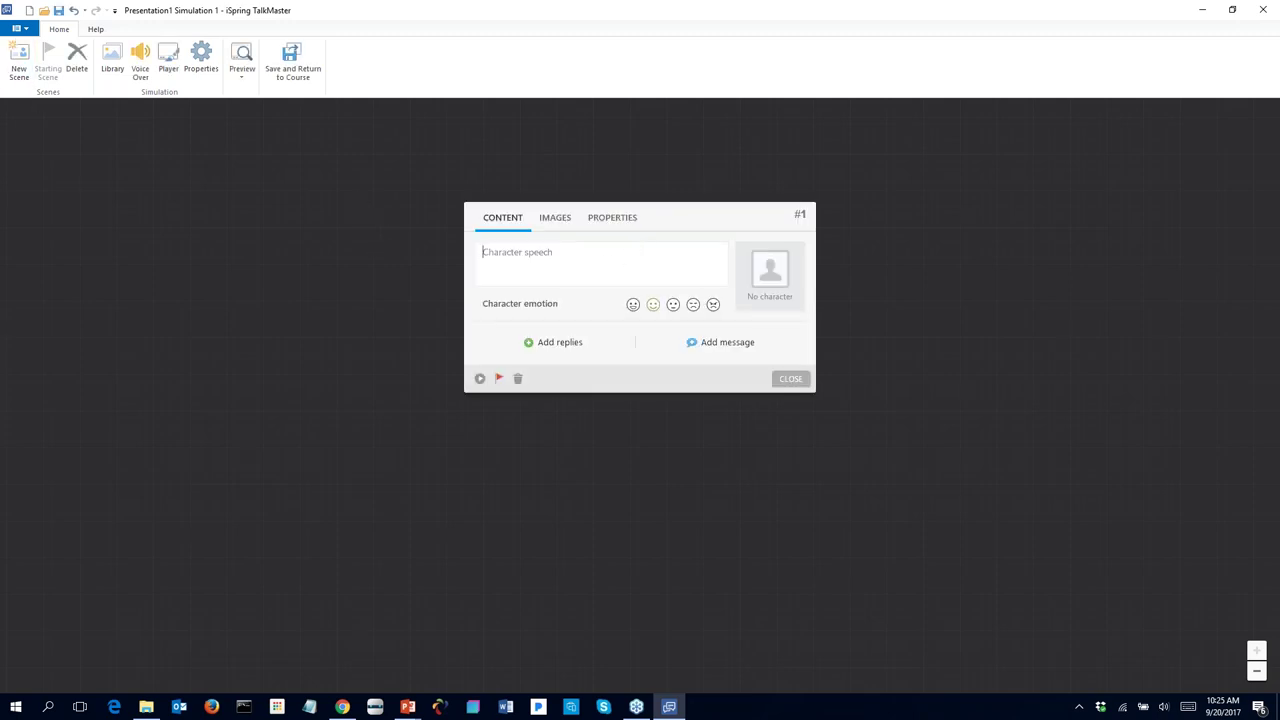
Step: Give the first scene the built-in woman in the teal dress as character and the empty office hallway as background
click(757, 284)
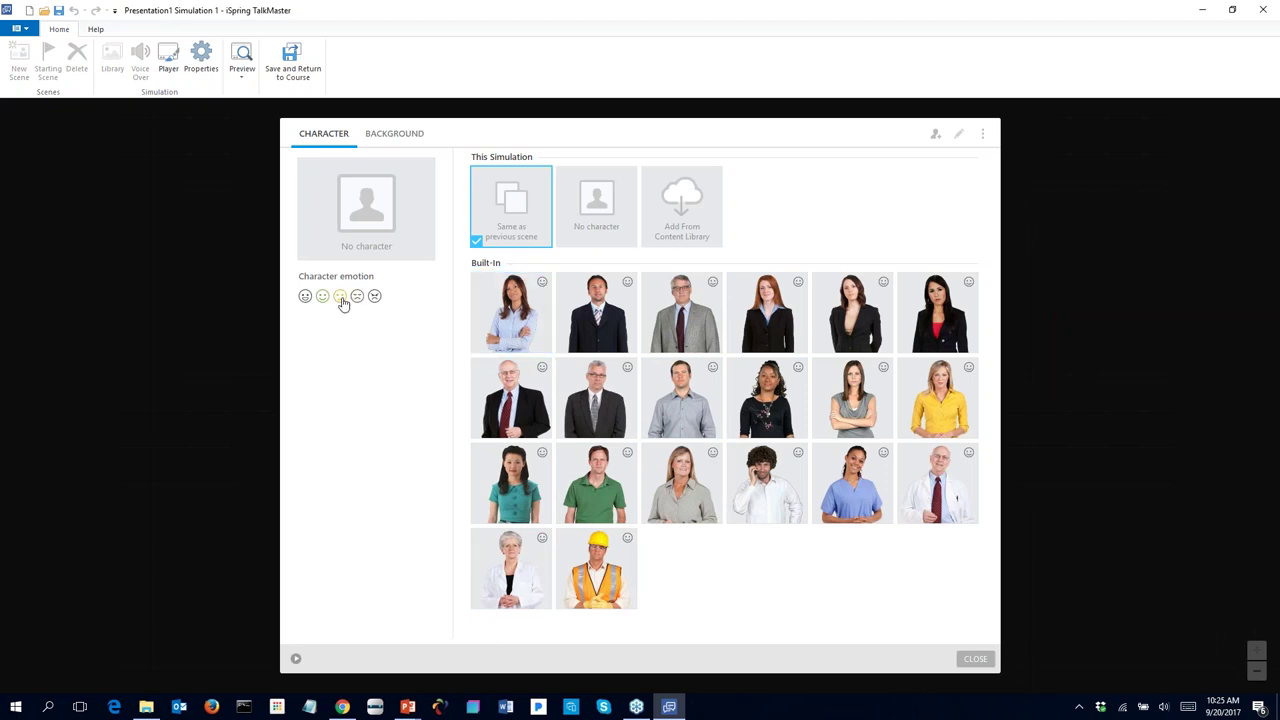
click(505, 505)
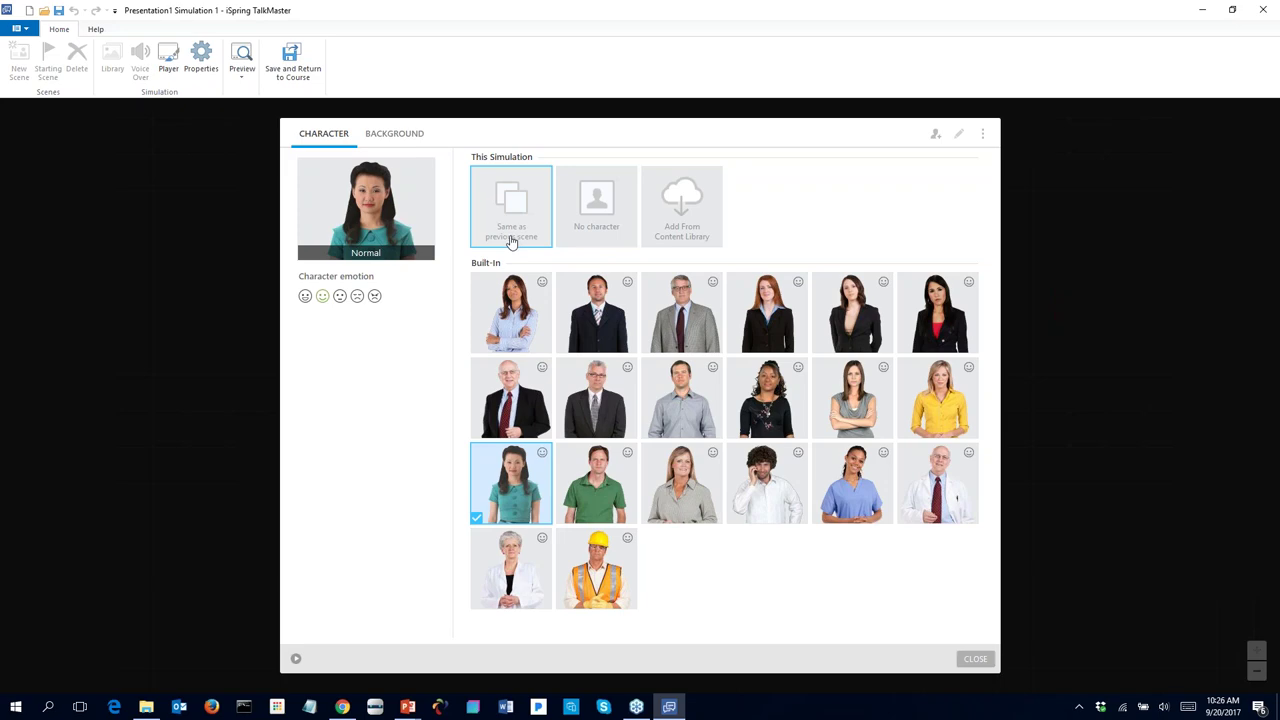
click(415, 140)
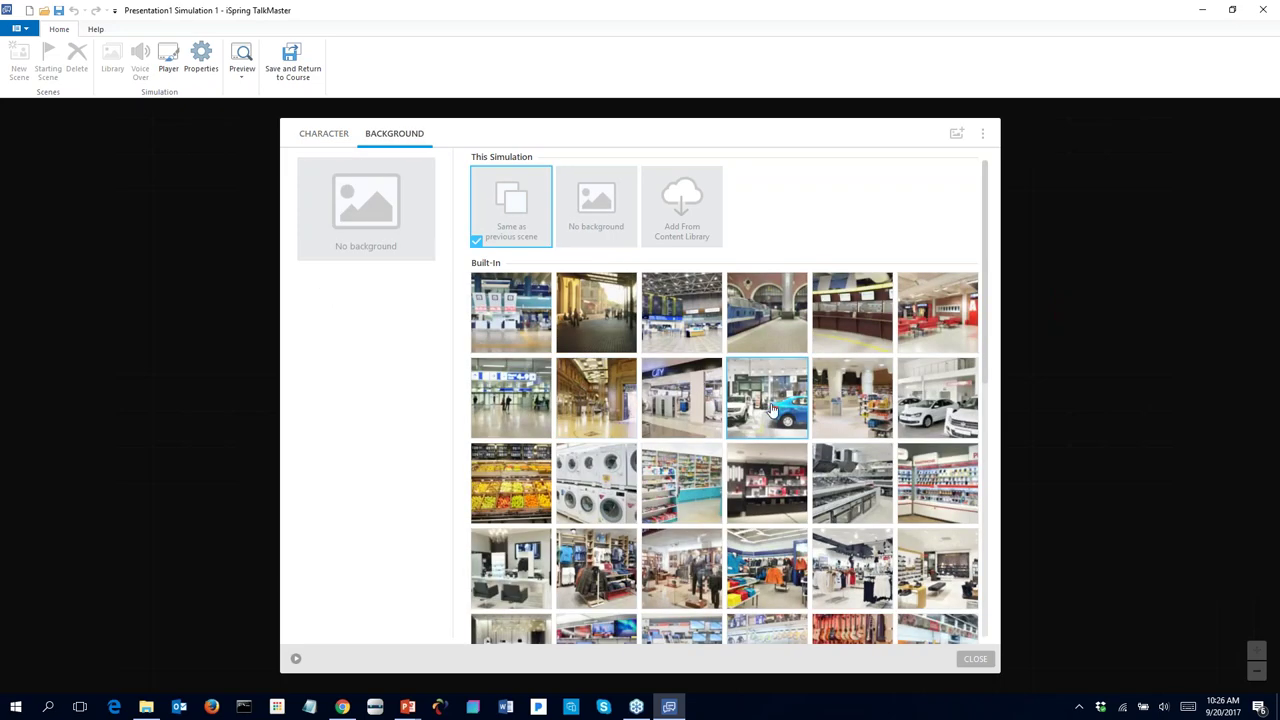
scroll(755, 440, down, 3)
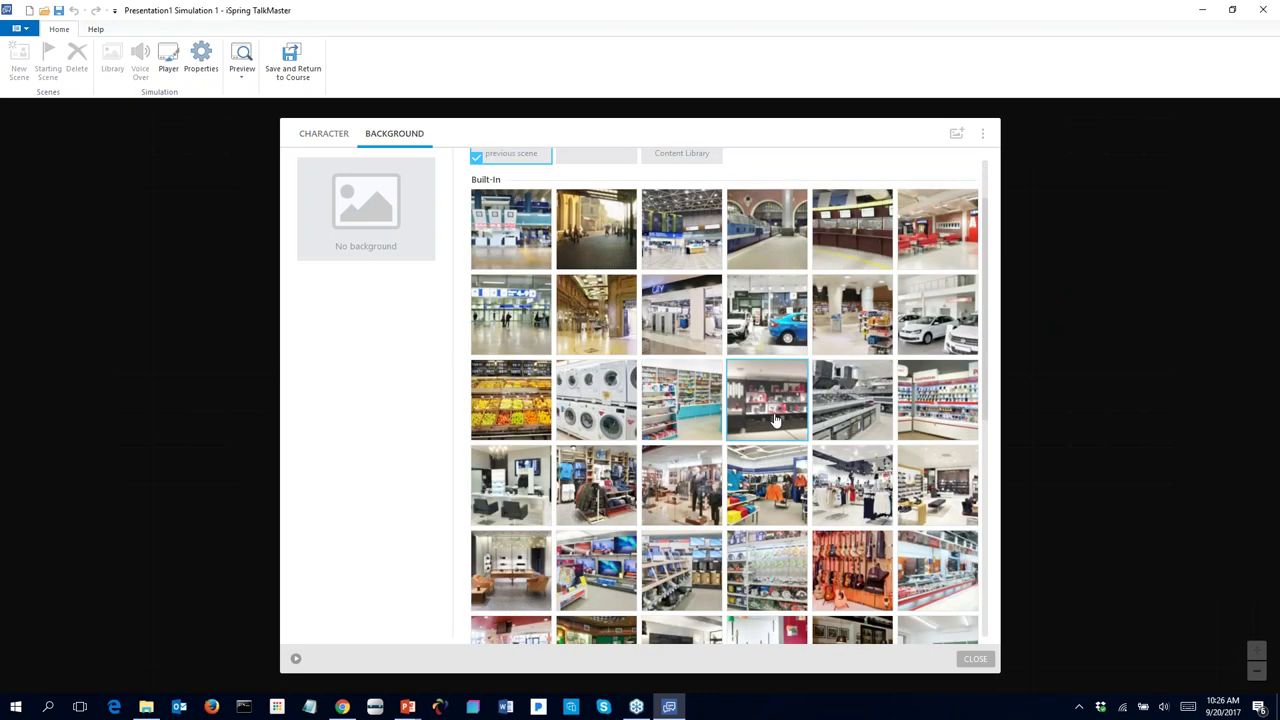
scroll(748, 455, down, 1)
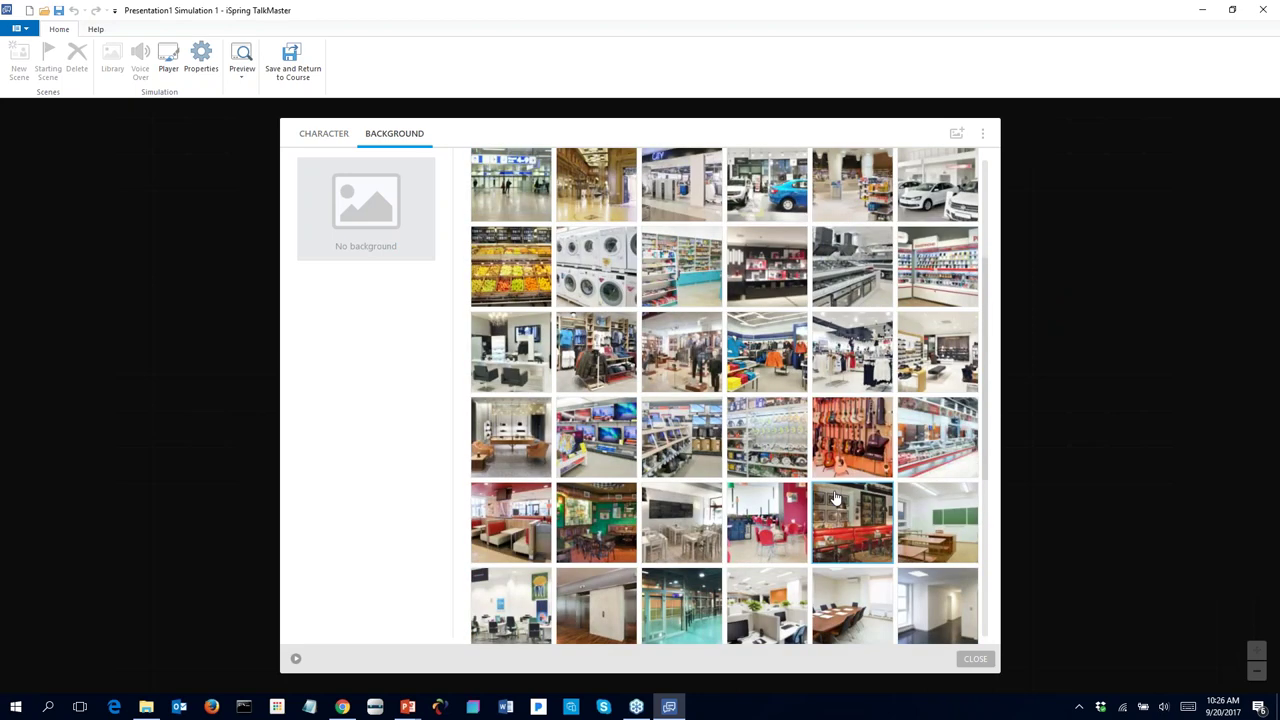
scroll(836, 497, down, 1)
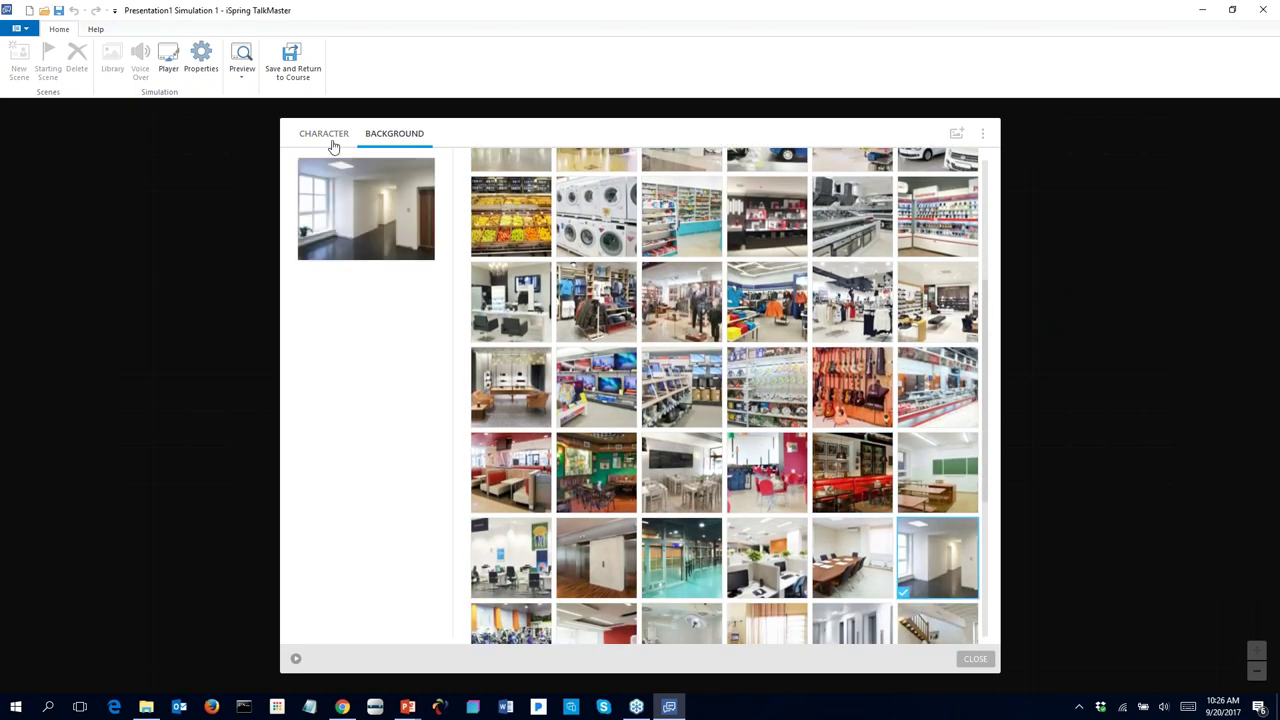
click(328, 136)
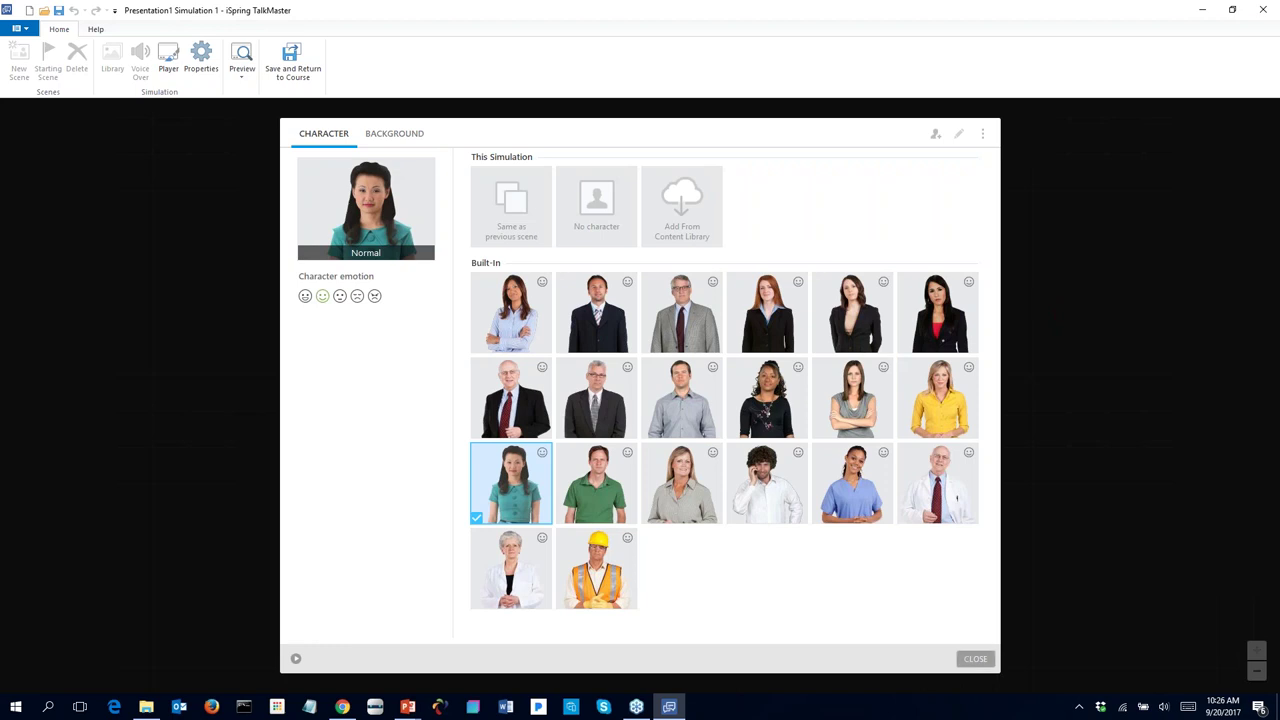
click(975, 658)
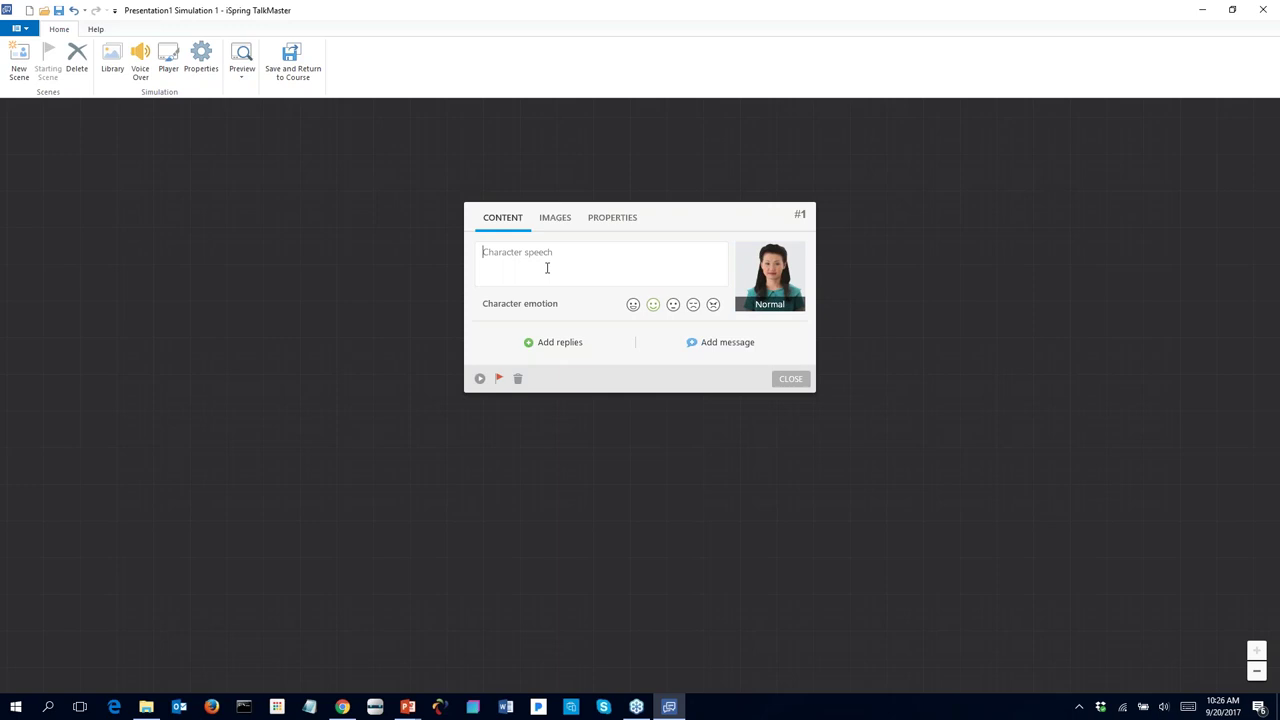
Step: Enter "Hi I have a question about my account." as the character speech of the first scene
text(H)
text(i I have)
text( a questio)
text(tion about m)
text(y account.)
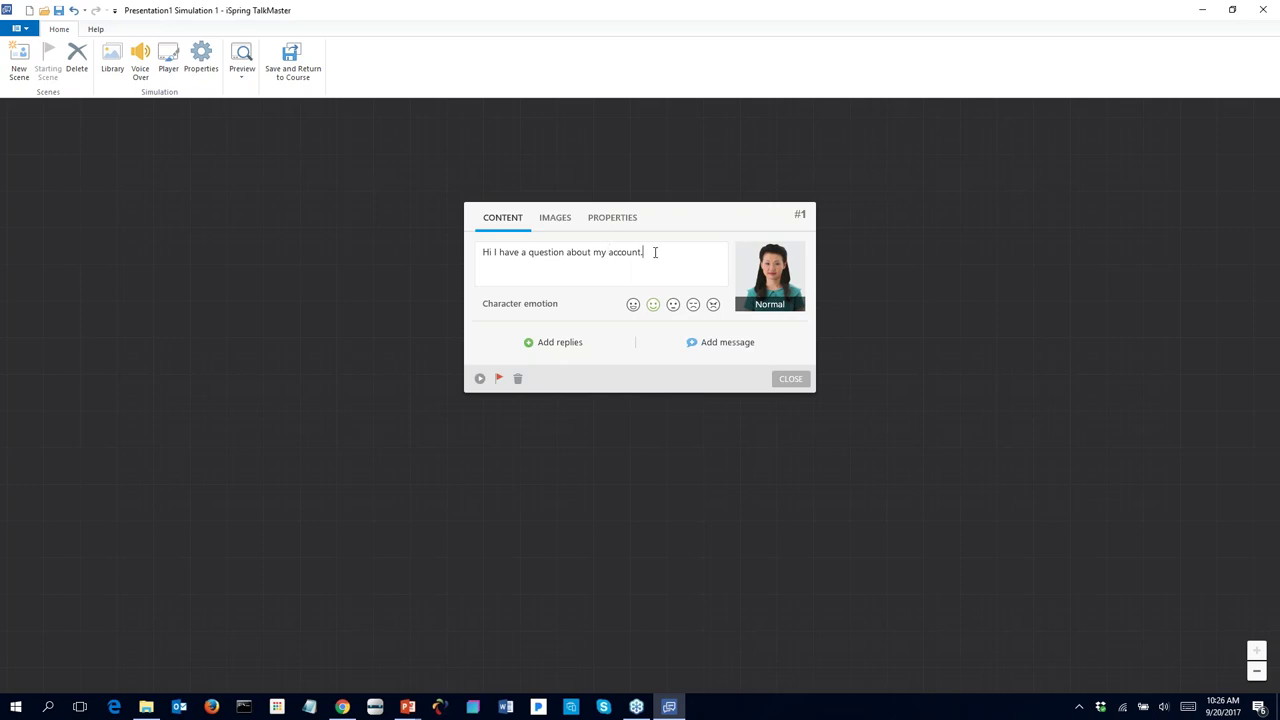
Step: Add three reply options to the first scene: "Answer 1", "Answer 2" and "Answer 3"
click(566, 346)
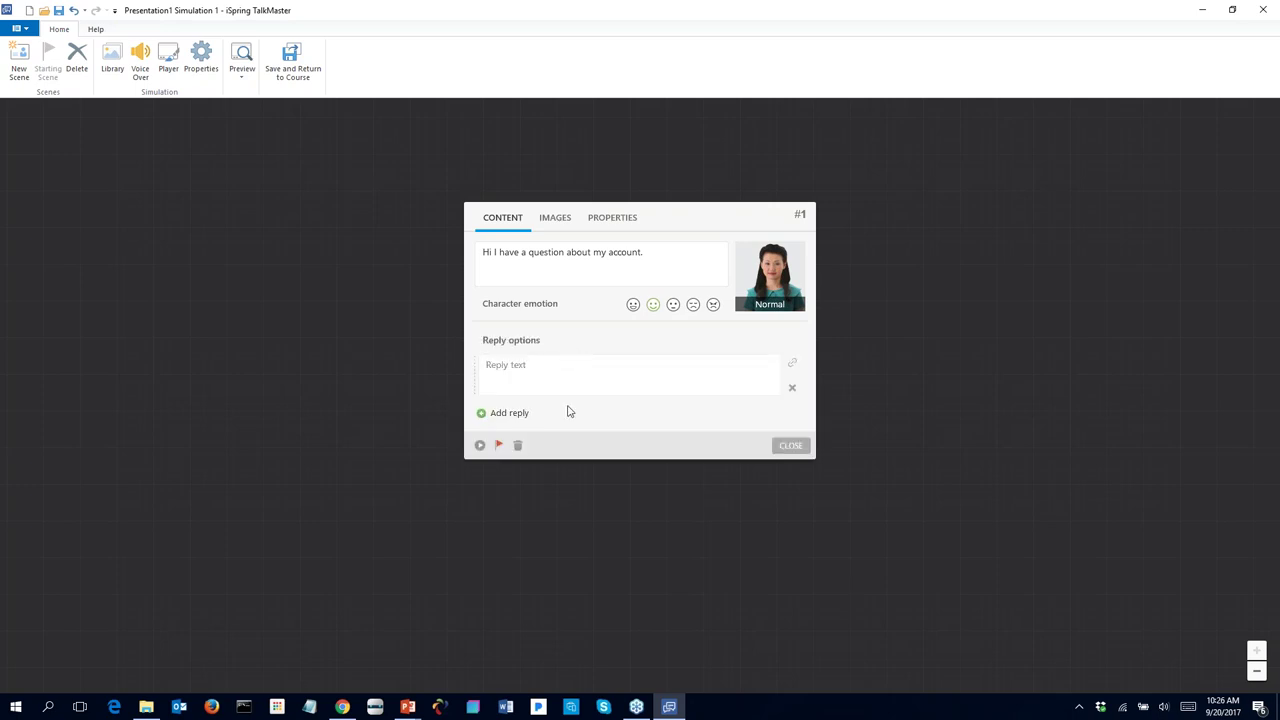
text(Answer 1)
click(515, 413)
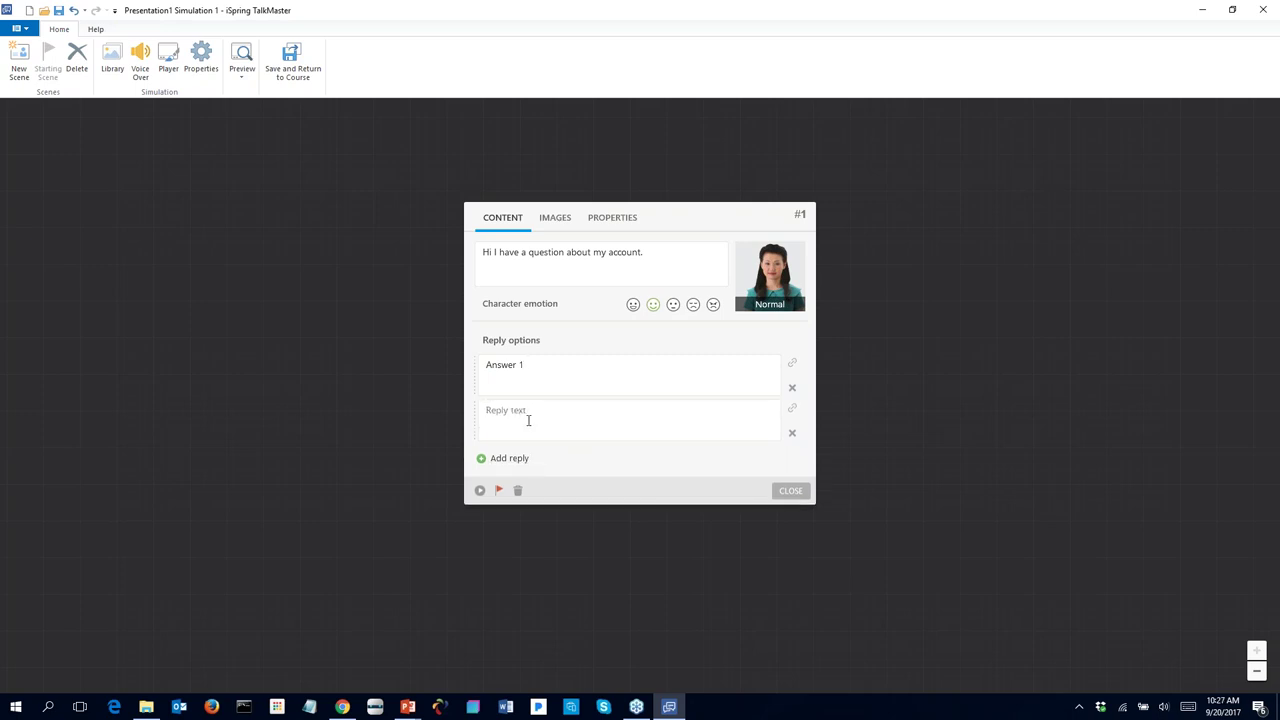
text(Answer 2)
click(509, 458)
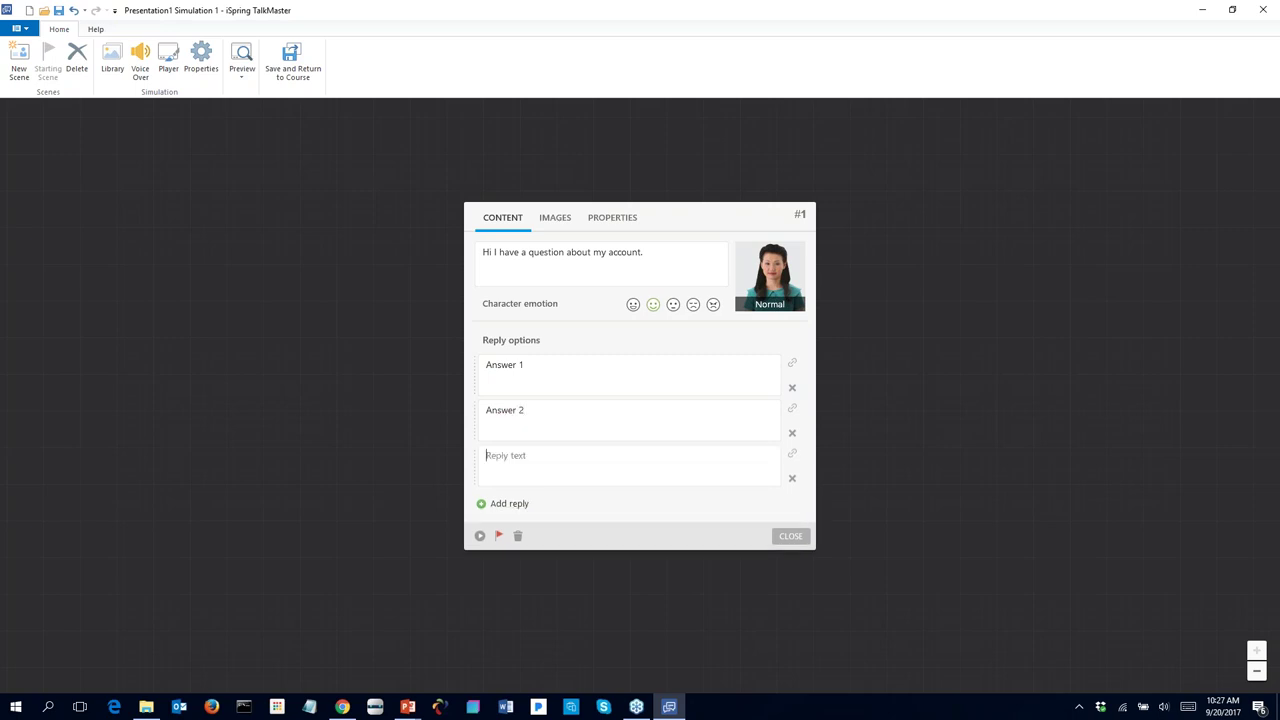
text(Answer 3)
Step: Link Answer 1 to a new scene with a Happy character saying "Another character question."
drag(670, 215, 505, 154)
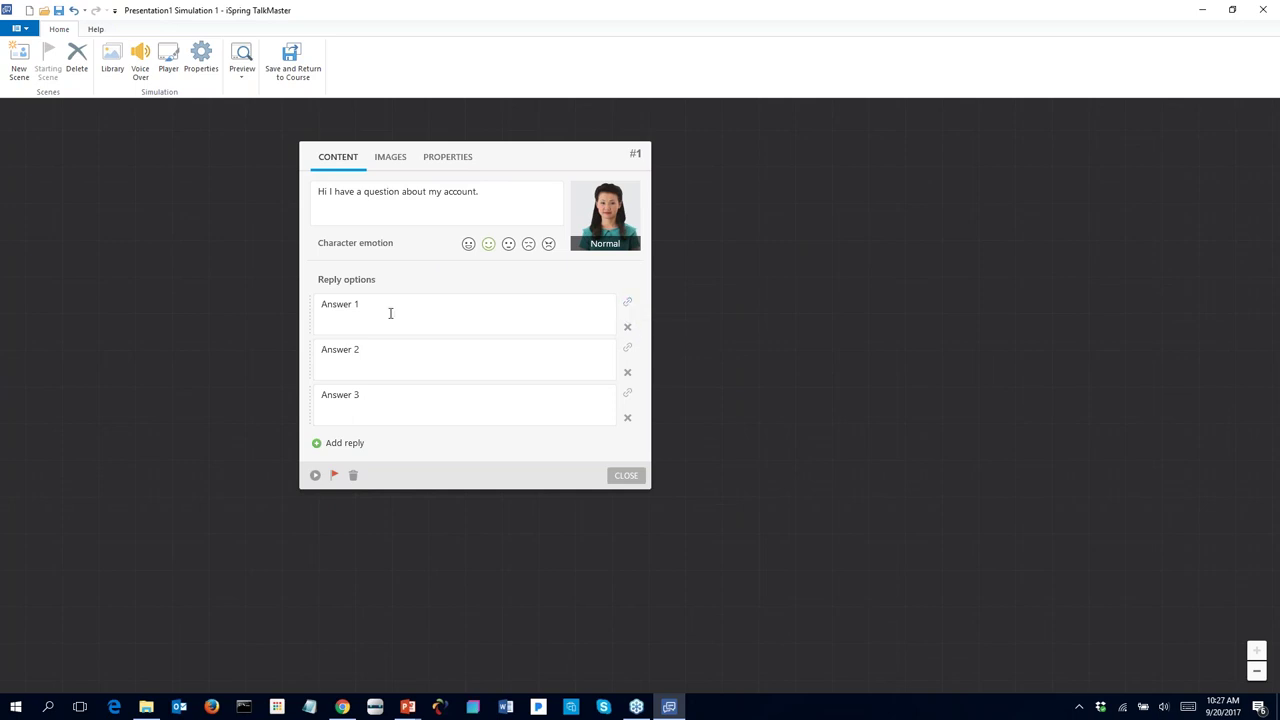
drag(627, 302, 870, 256)
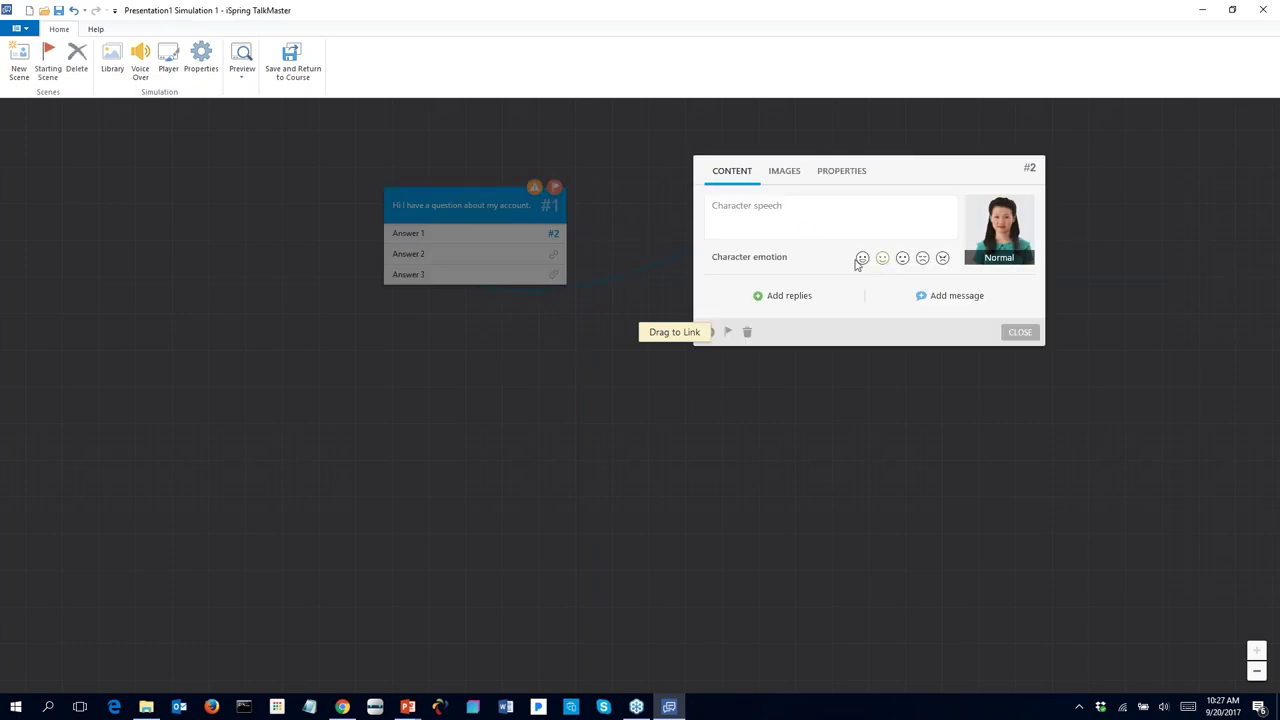
click(862, 259)
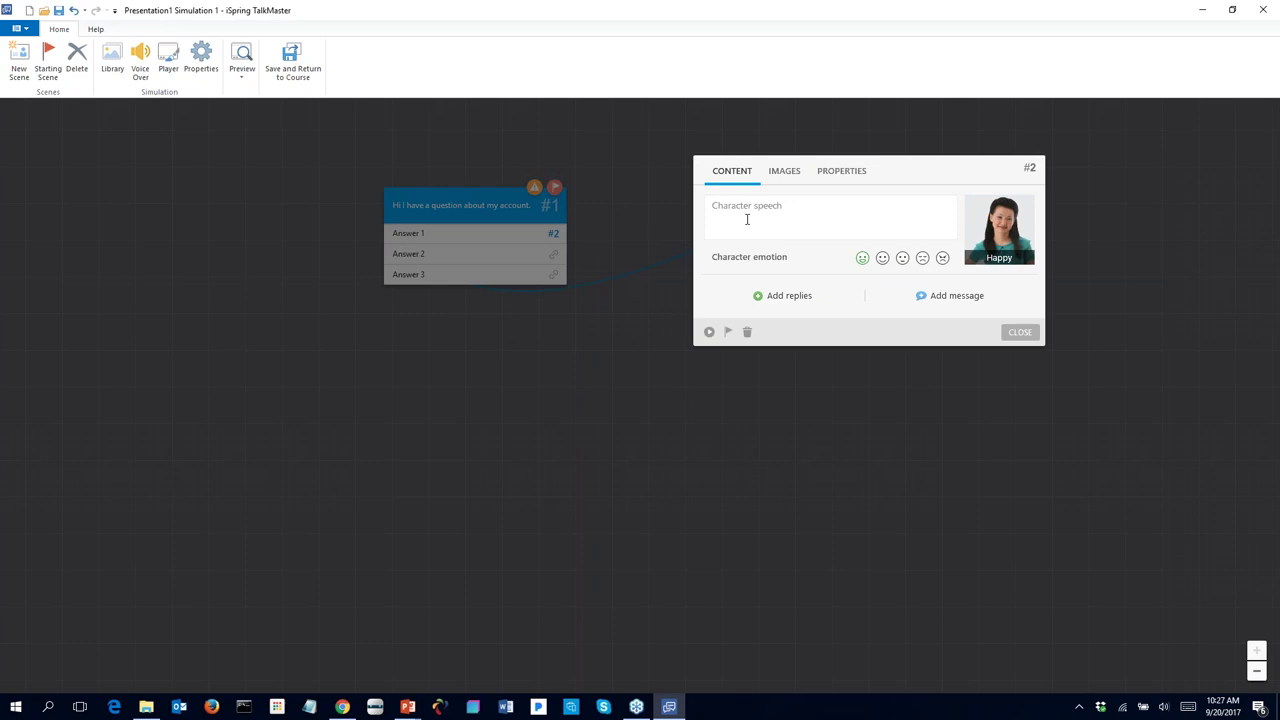
text(Another character question.)
Step: Add the reply options "Yes", "No" and "Maybe" to scene #2
click(775, 298)
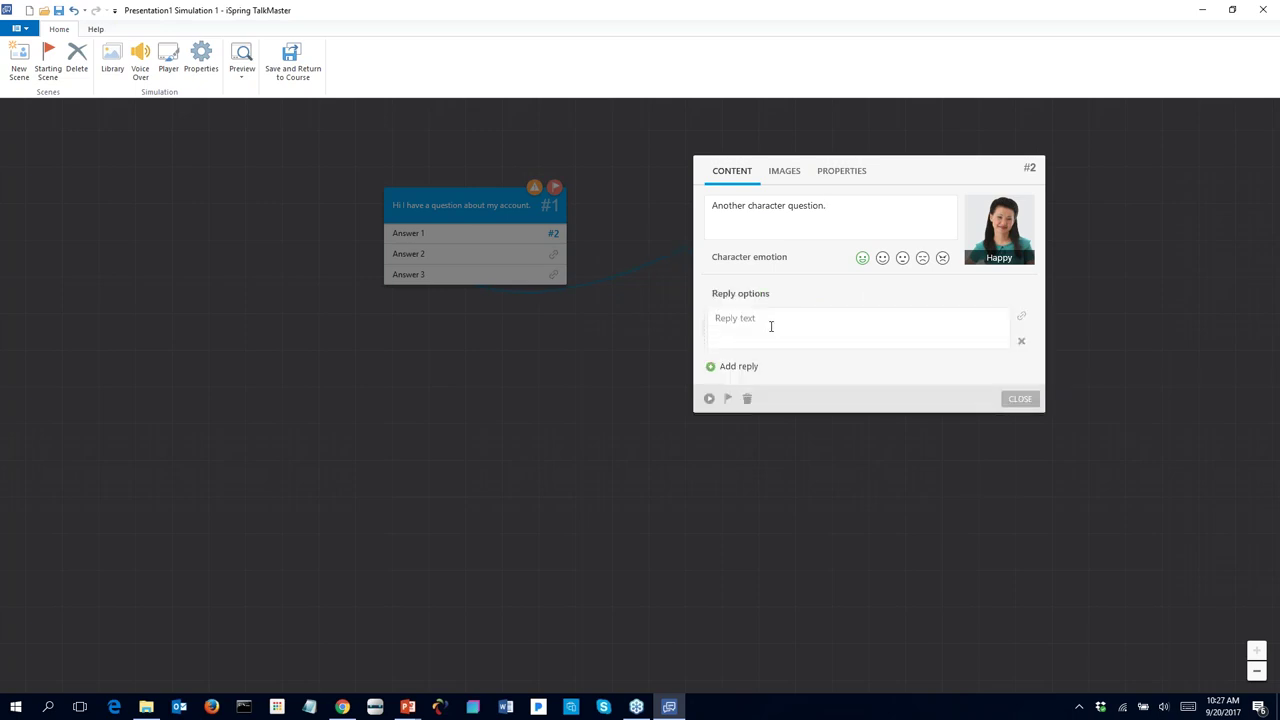
click(771, 326)
text(Yes)
click(757, 366)
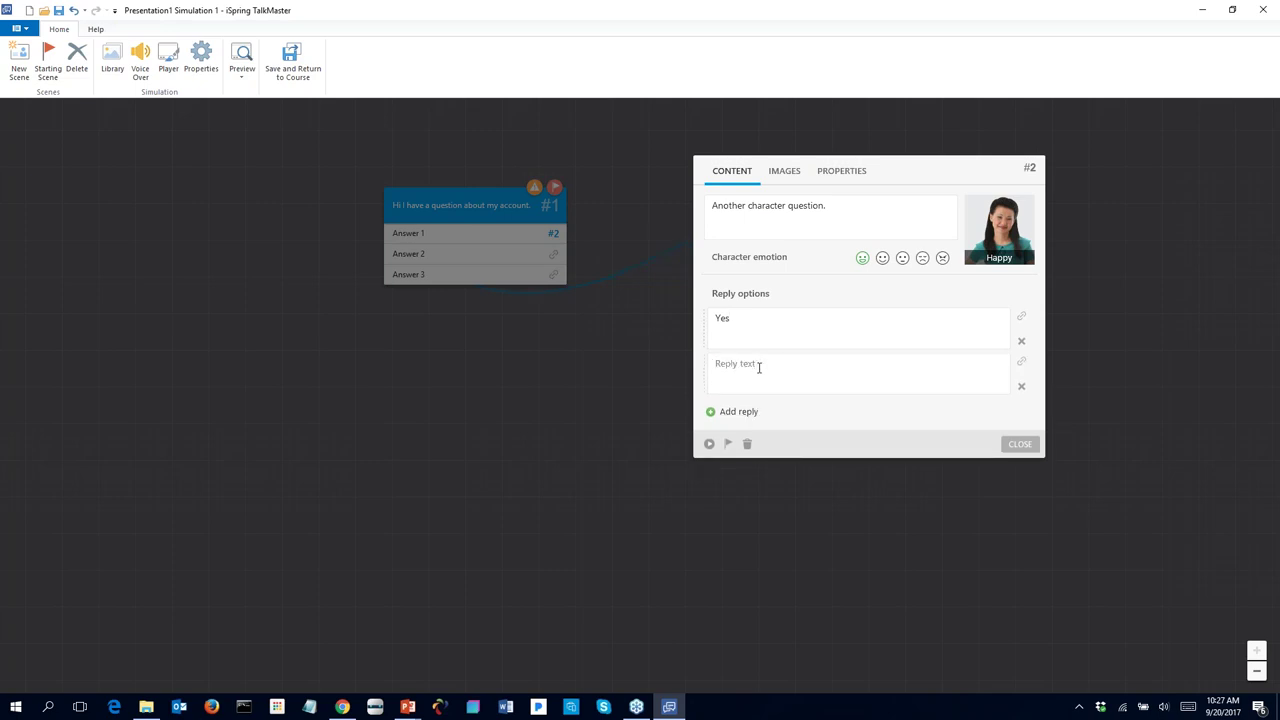
text(No)
click(736, 412)
text(Almos)
key(BackSpace)
key(BackSpace)
key(BackSpace)
key(BackSpace)
key(BackSpace)
text(Maybe)
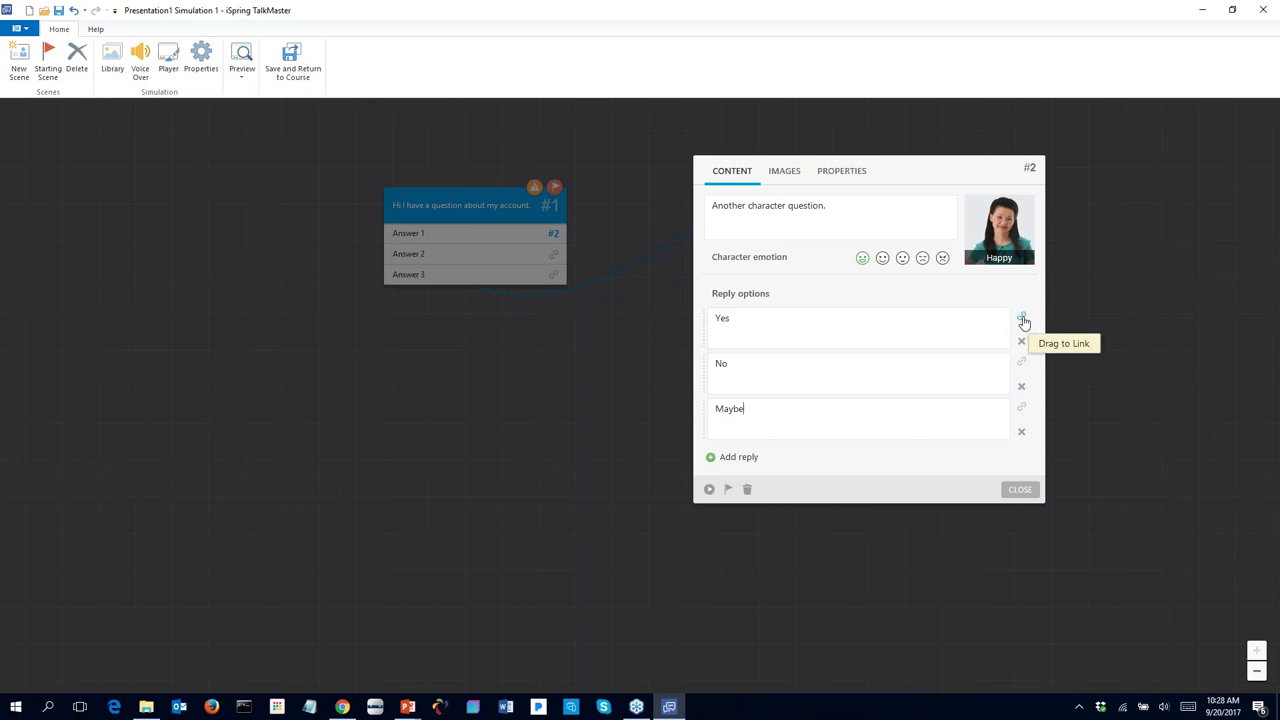
Step: Link the Yes reply to a new scene with the speech "Yay." and the message "Thanks for the correct answer."
drag(1022, 318, 1157, 280)
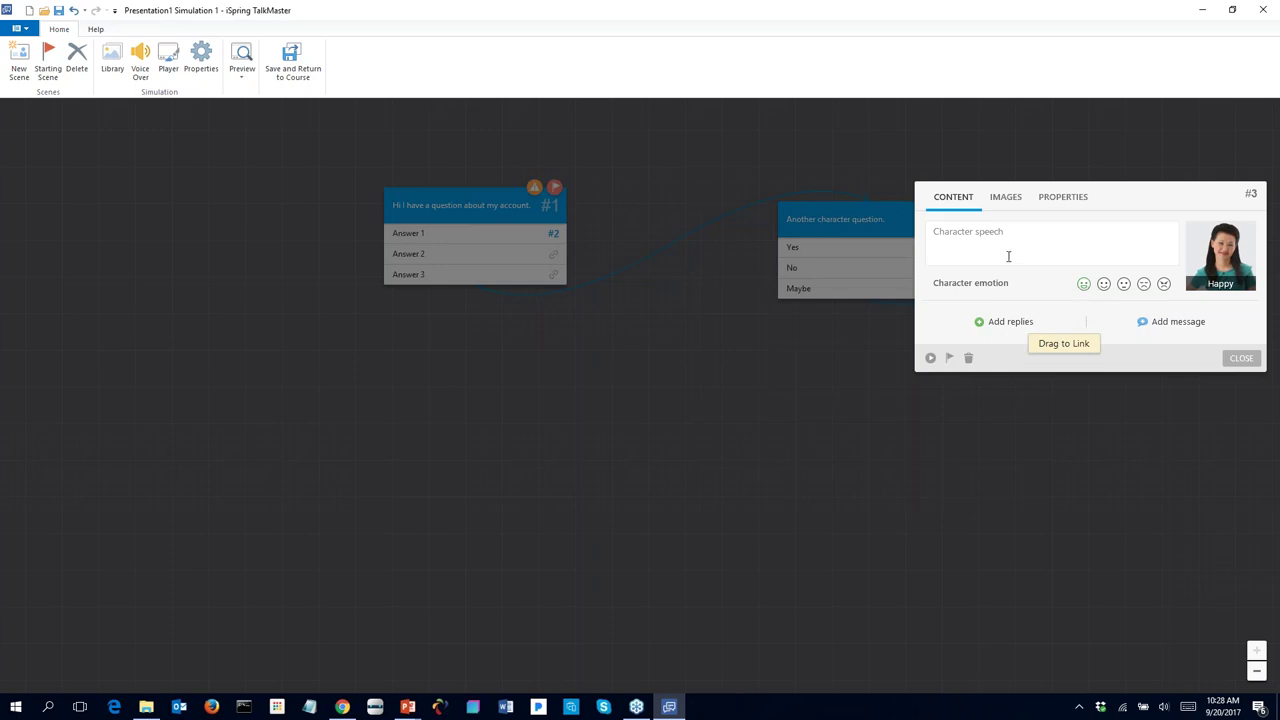
click(1078, 250)
text(Yay.)
click(1175, 322)
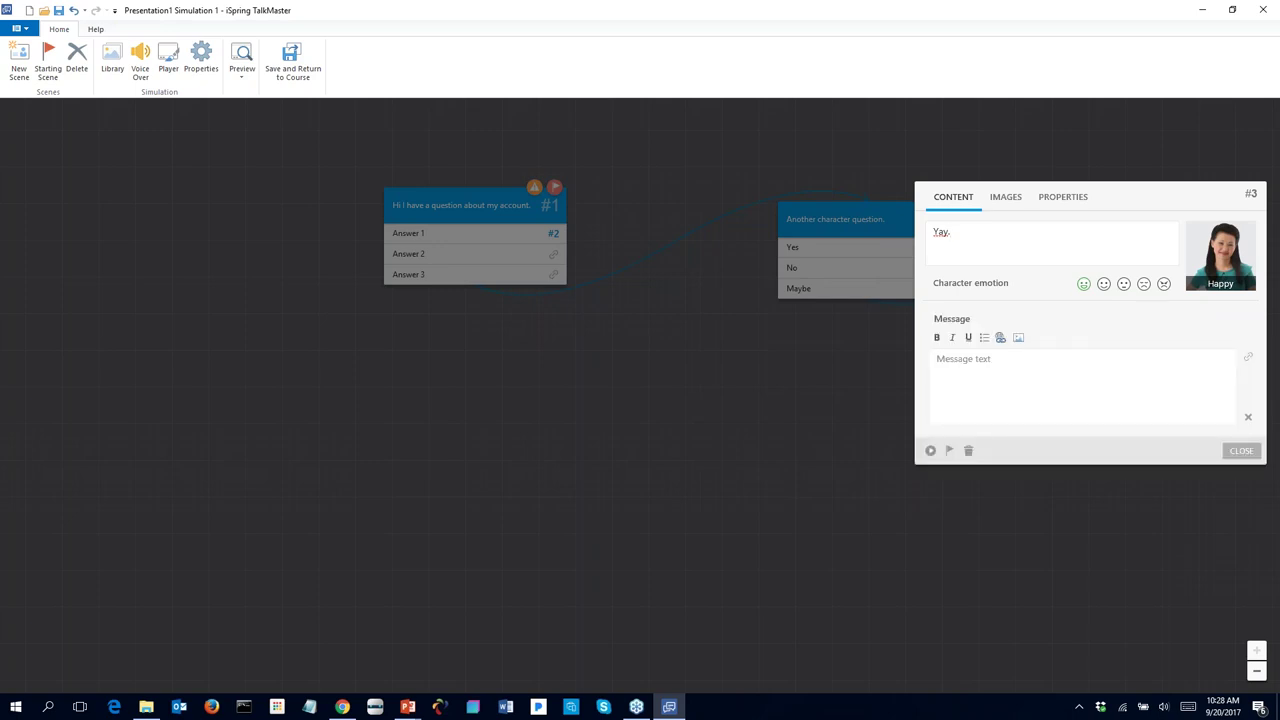
text(Thanks for)
key(BackSpace)
text(anks)
key(BackSpace)
key(BackSpace)
text(the correct answer.)
Step: Link scene #2's No reply to a new scene below the "Yay." scene and set its character emotion to Unhappy
click(850, 286)
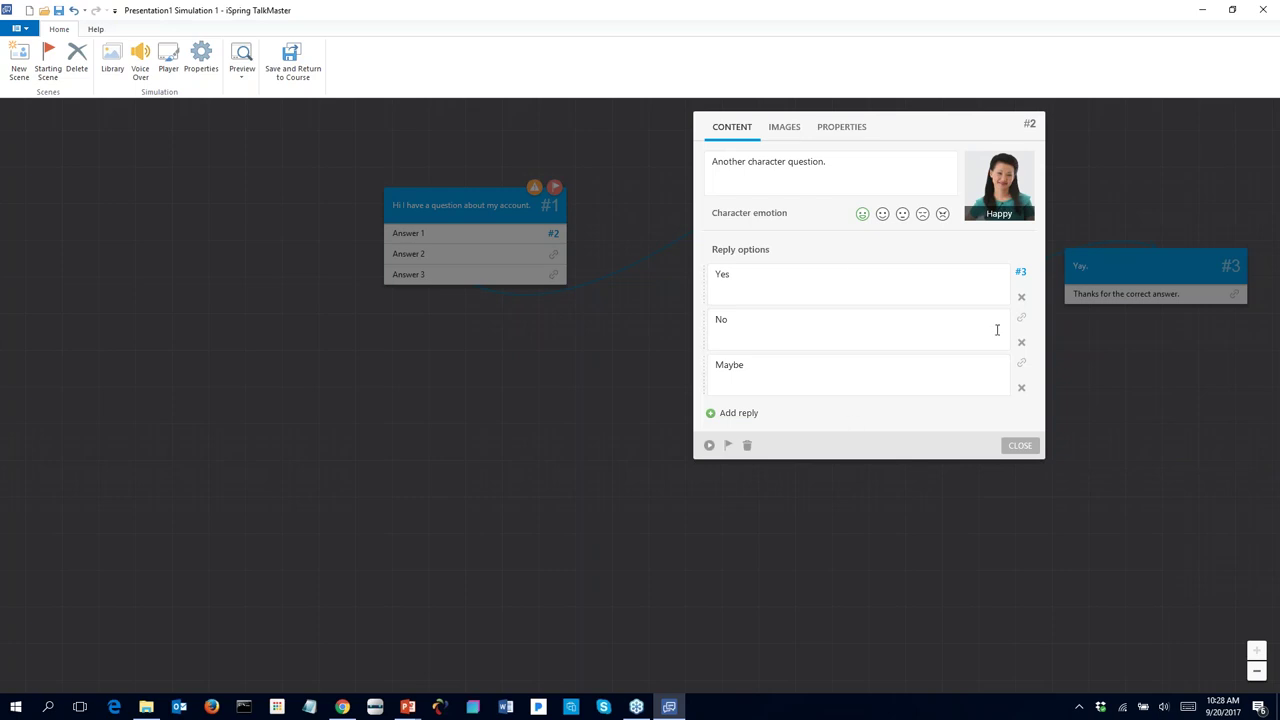
drag(1020, 320, 1137, 373)
click(1137, 370)
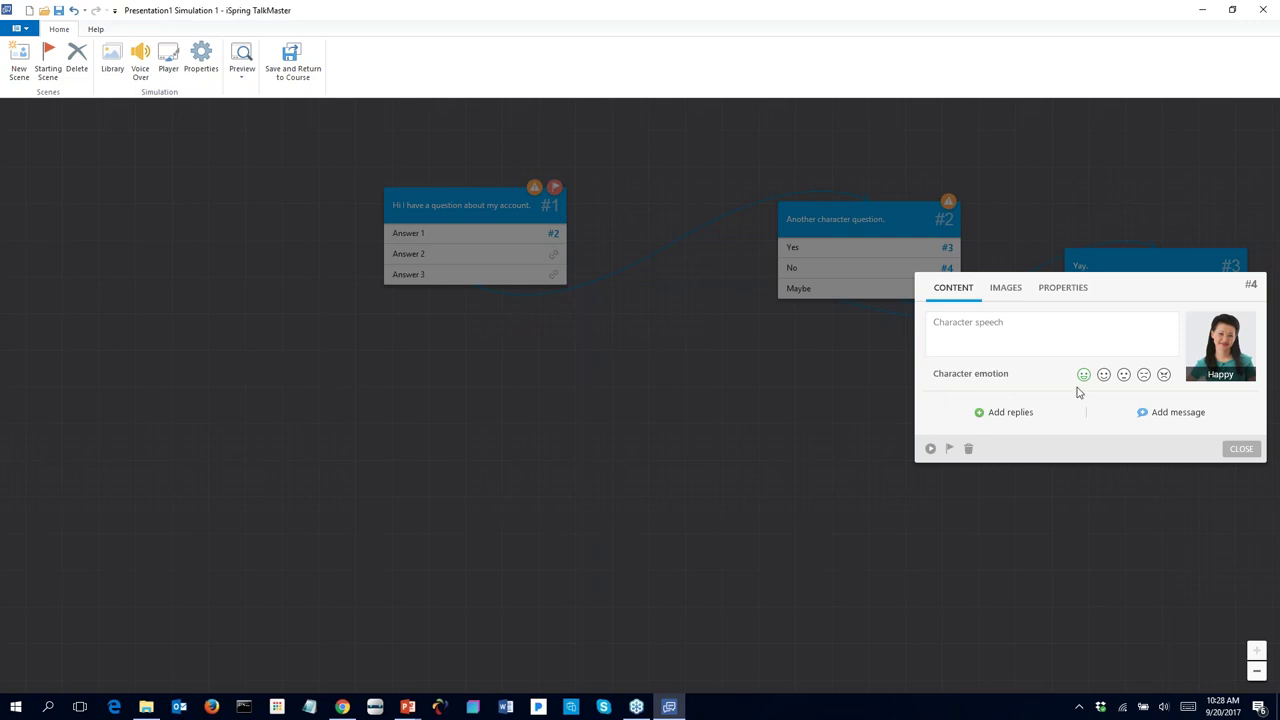
click(1124, 378)
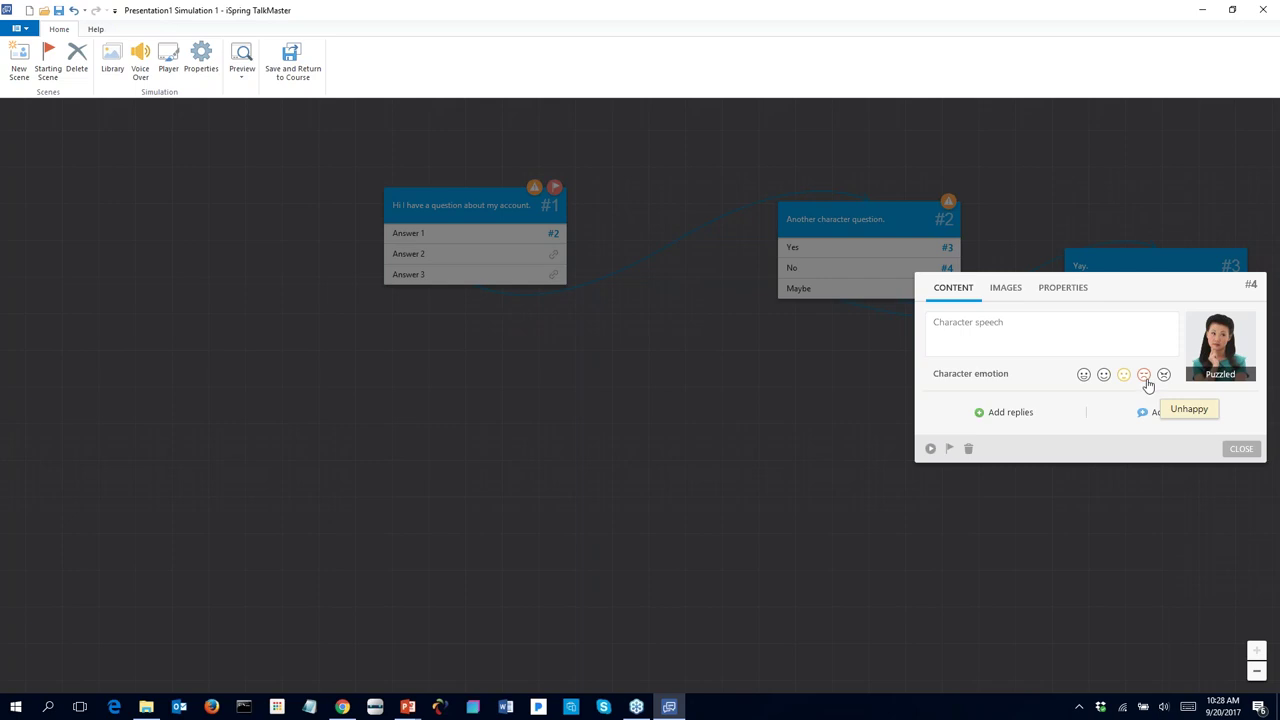
click(1145, 381)
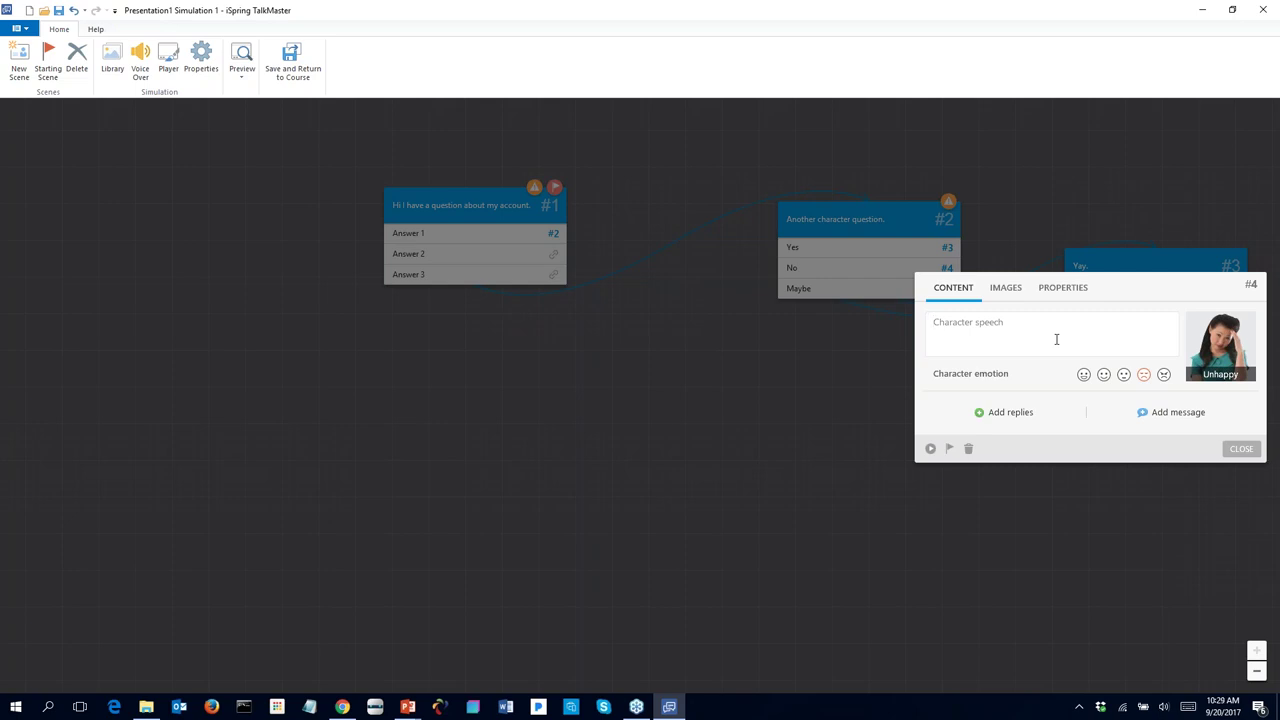
Step: Give scene #4 the character speech "Oh No." and the message "Too bad."
text(Oh No.)
click(1190, 418)
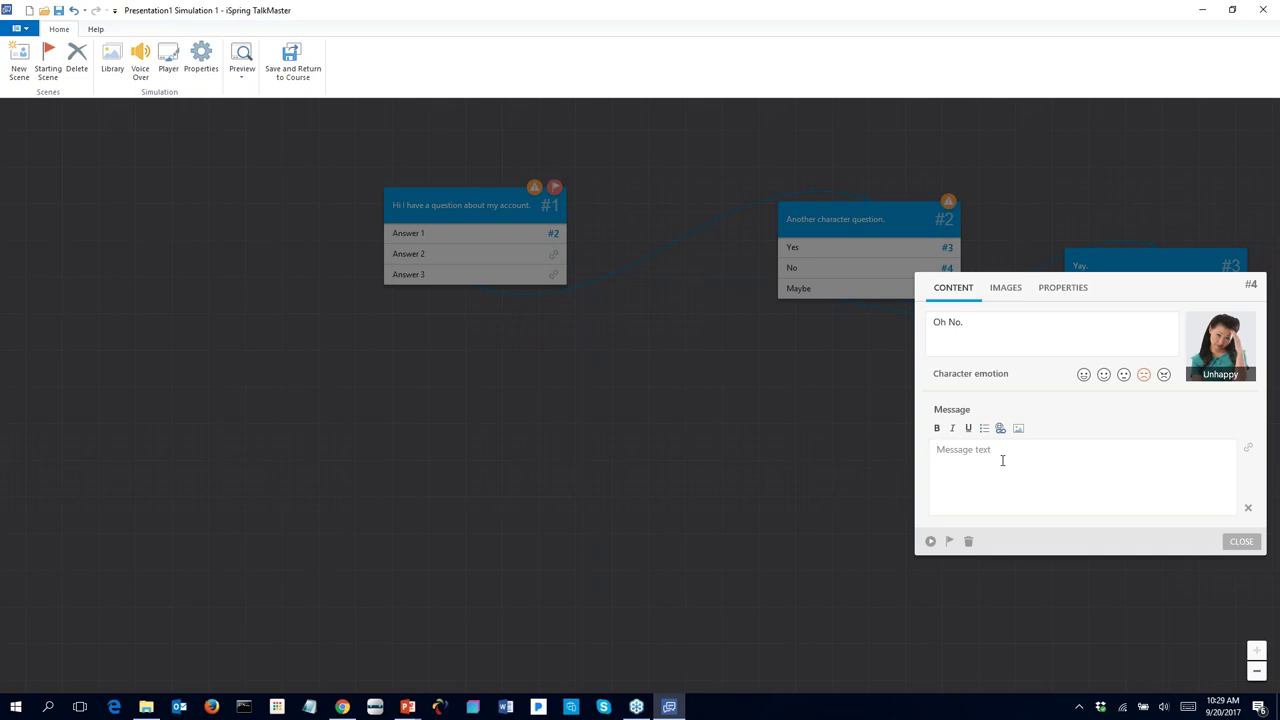
text(Too bad.)
click(1240, 542)
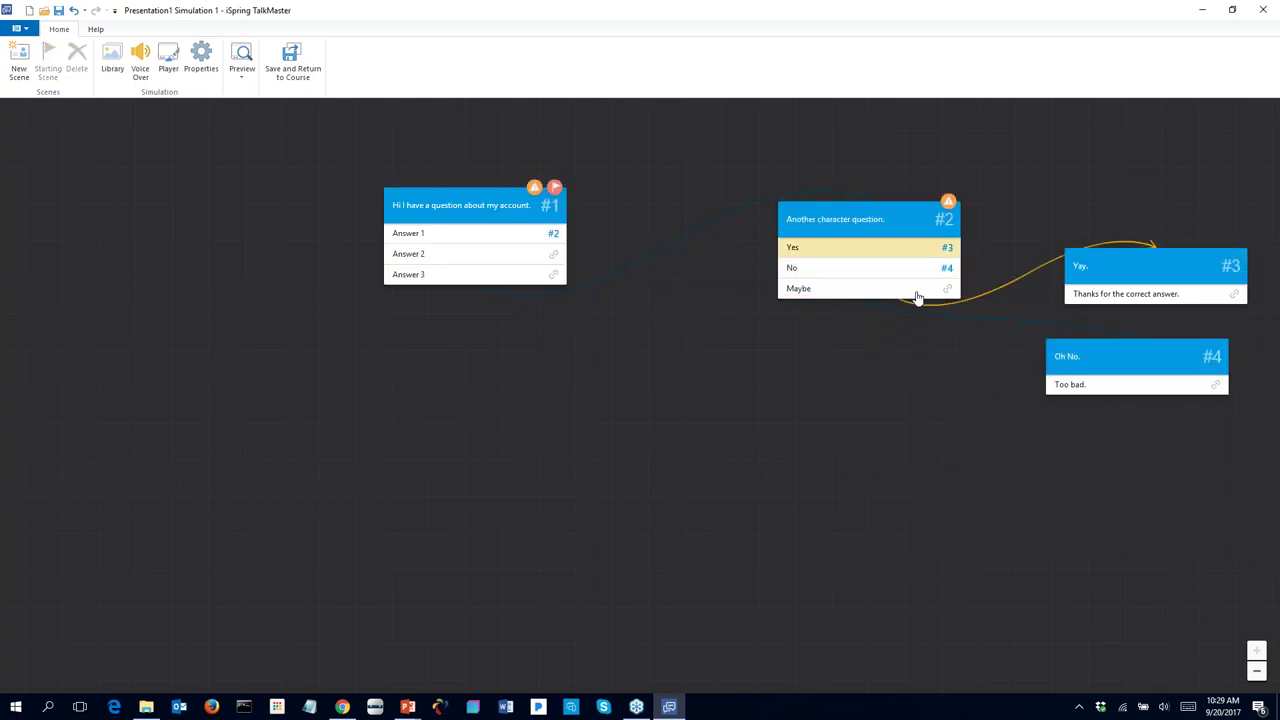
Step: Link the Maybe reply to a new scene with a Puzzled character, the speech "What does mean?" and the message "Not quite."
drag(947, 288, 1060, 498)
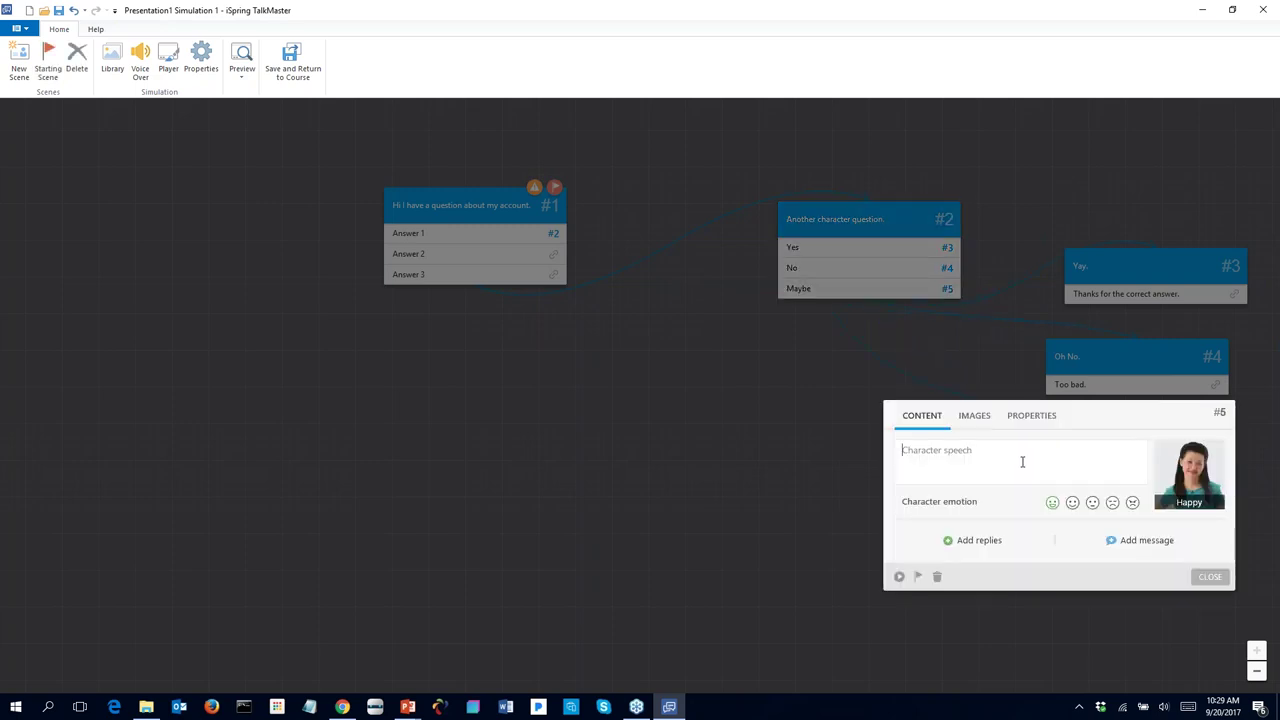
text(What does mean?)
click(1092, 502)
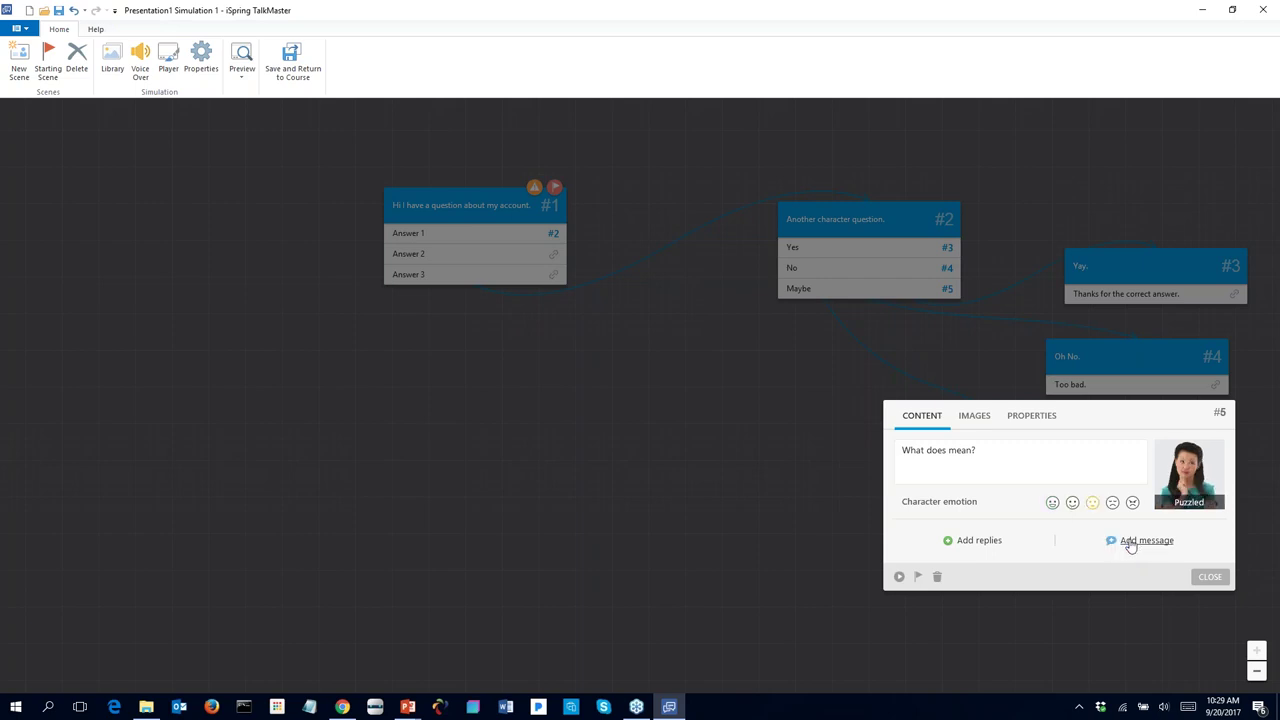
click(1130, 542)
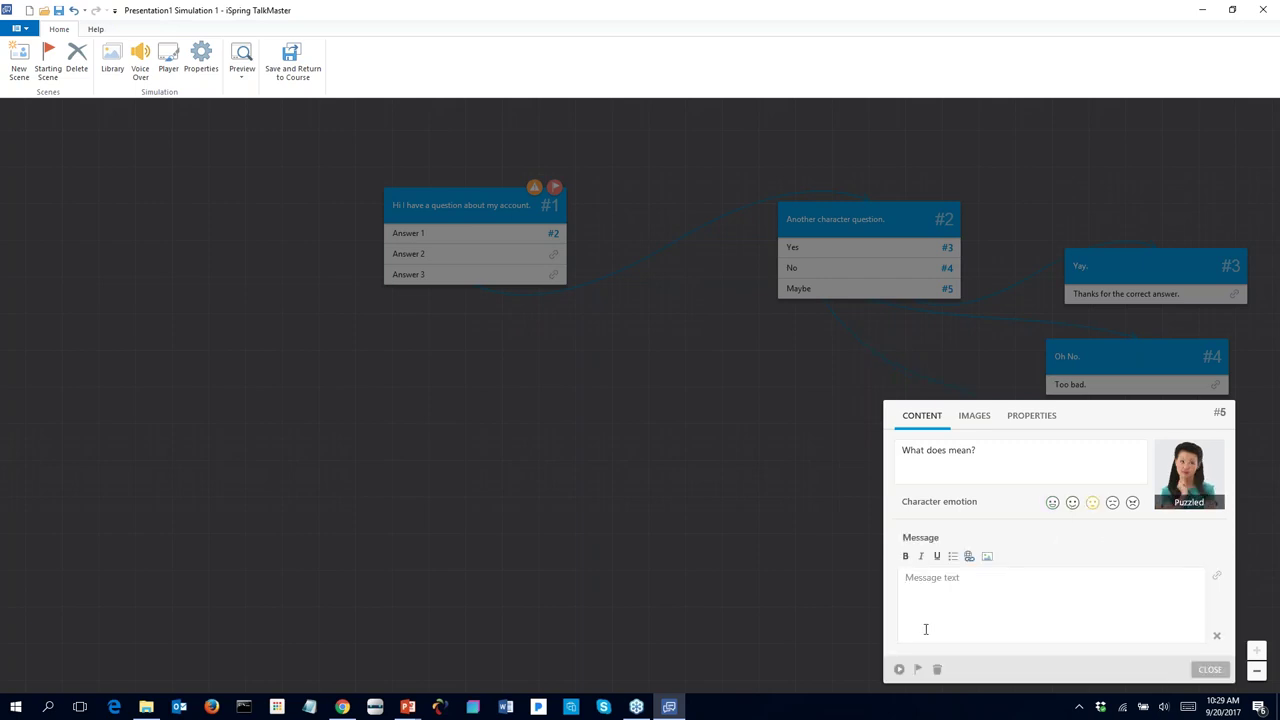
text(Not quite.)
click(1210, 669)
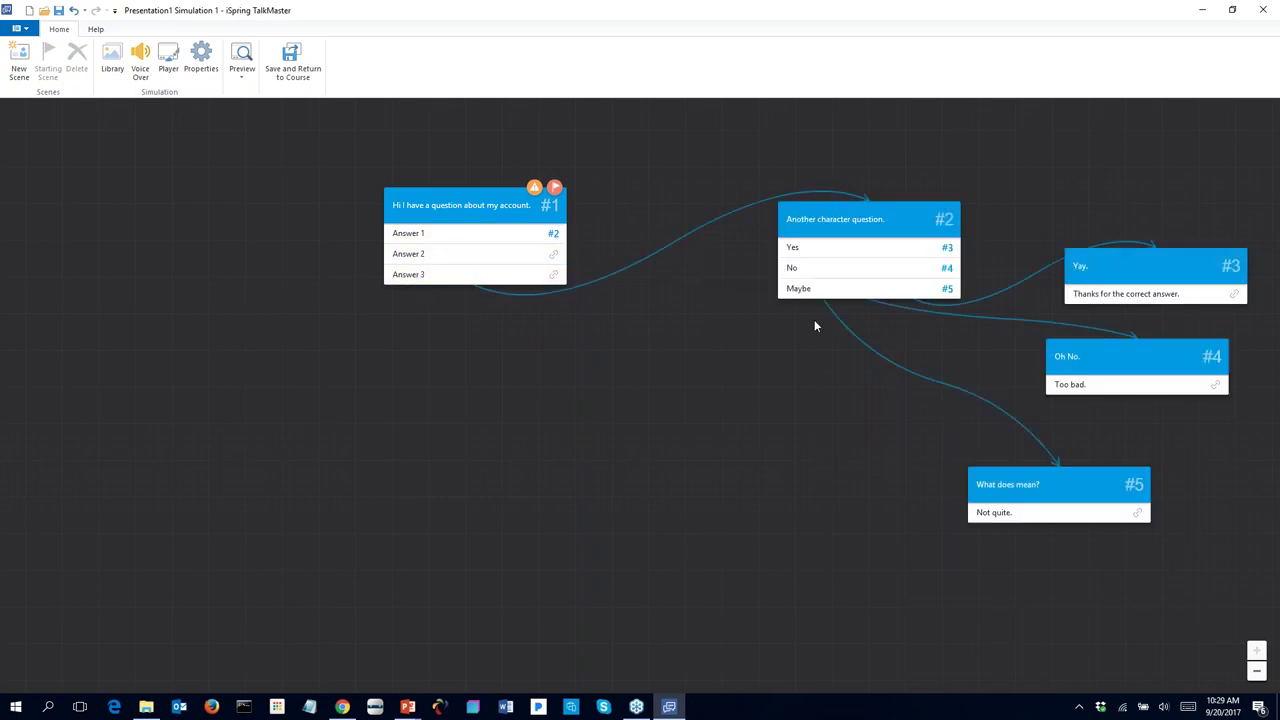
Step: Save the simulation and preview it by following Answer 1 and the No reply, closing the preview at the end message
click(288, 66)
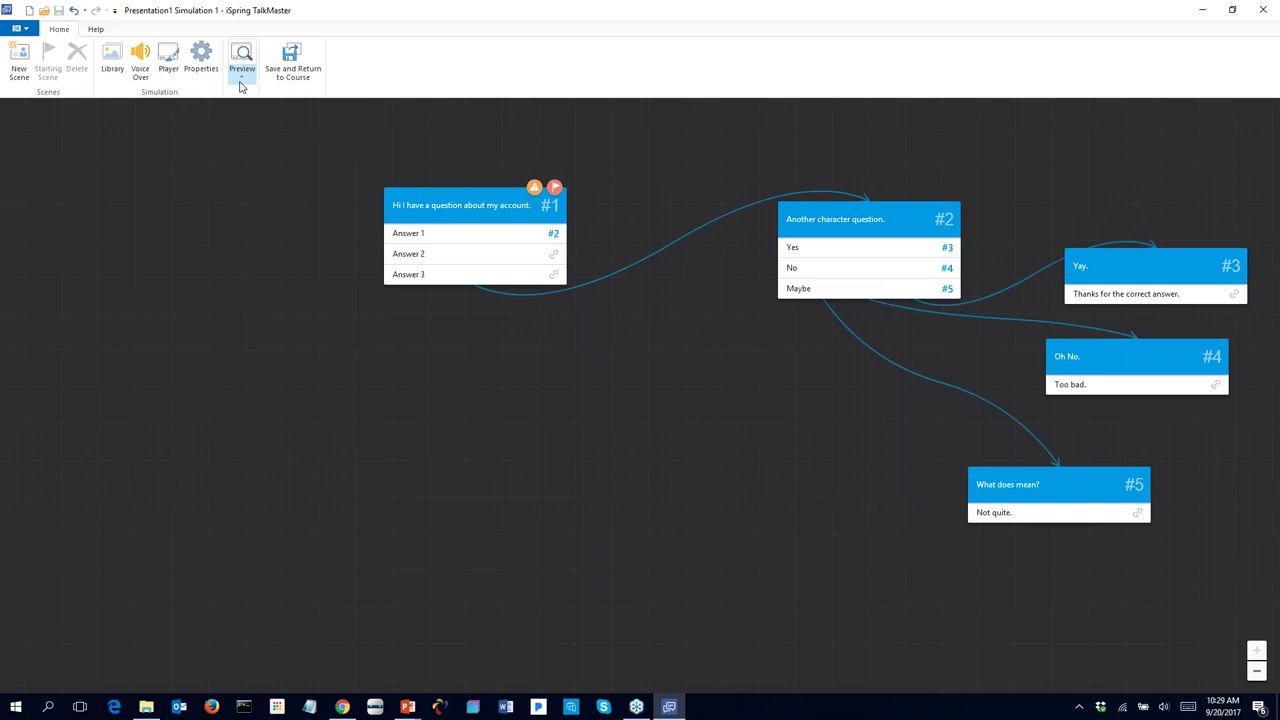
click(242, 70)
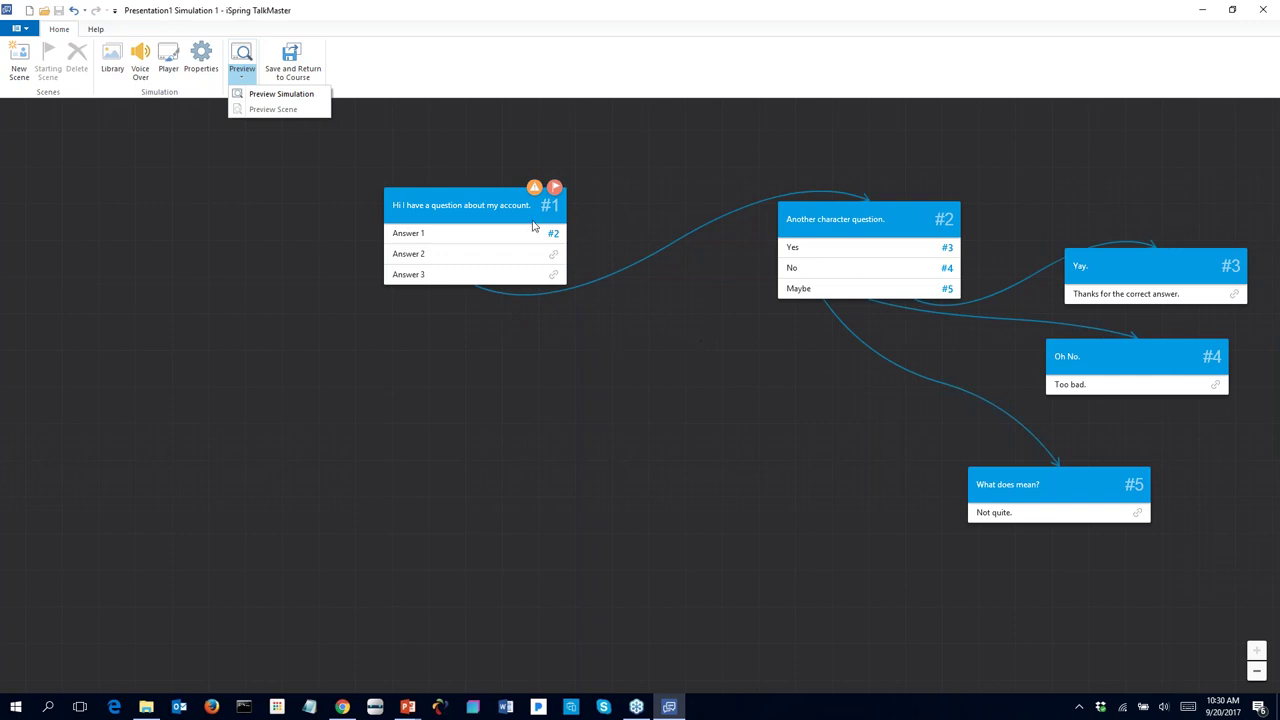
click(299, 98)
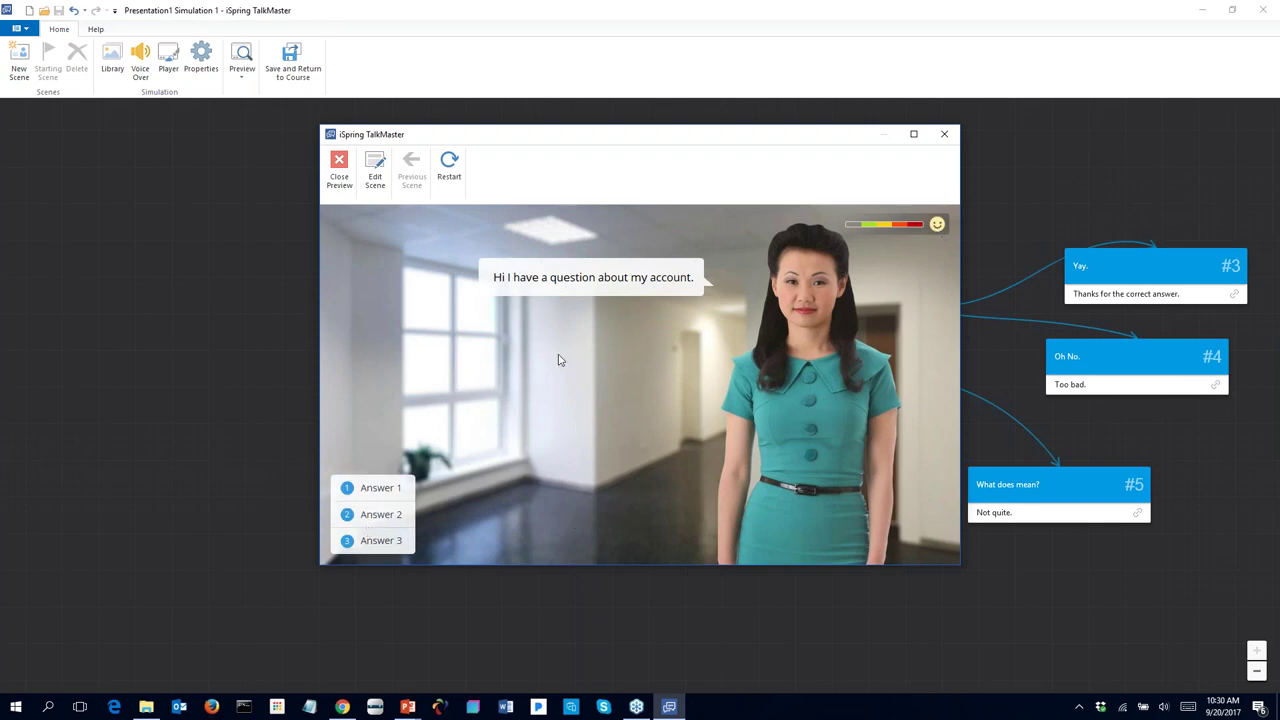
click(375, 488)
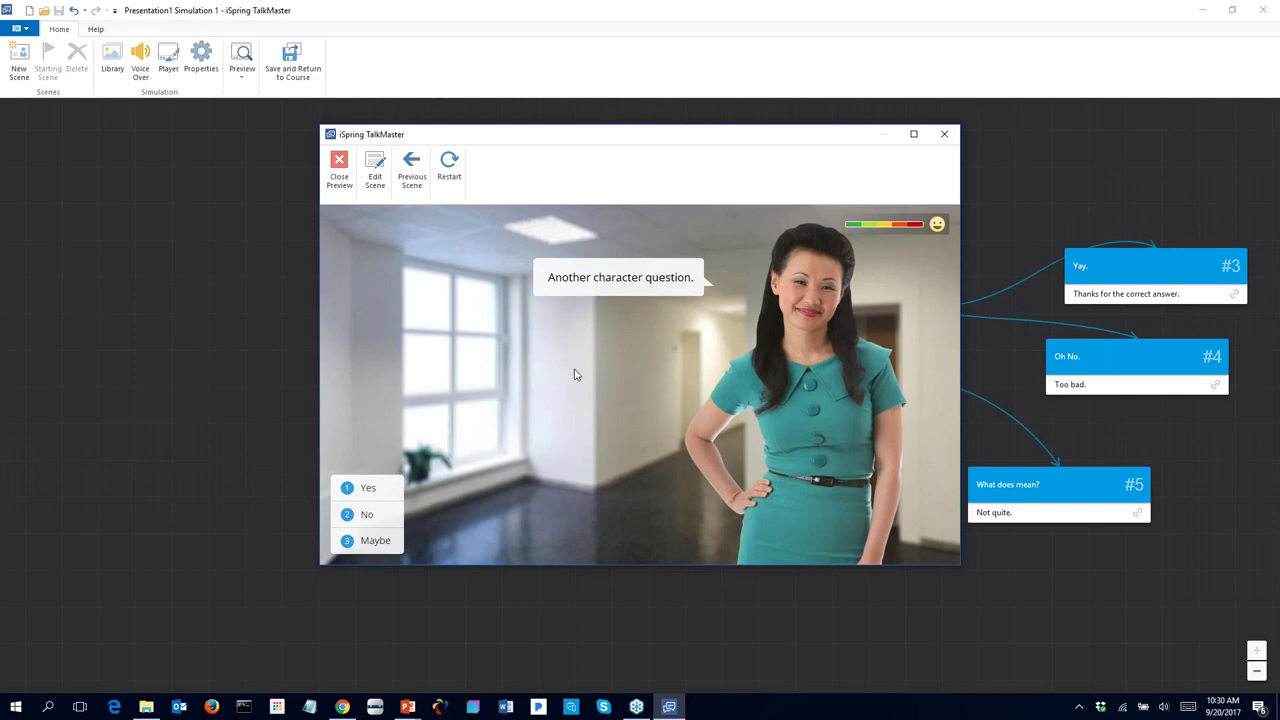
click(381, 515)
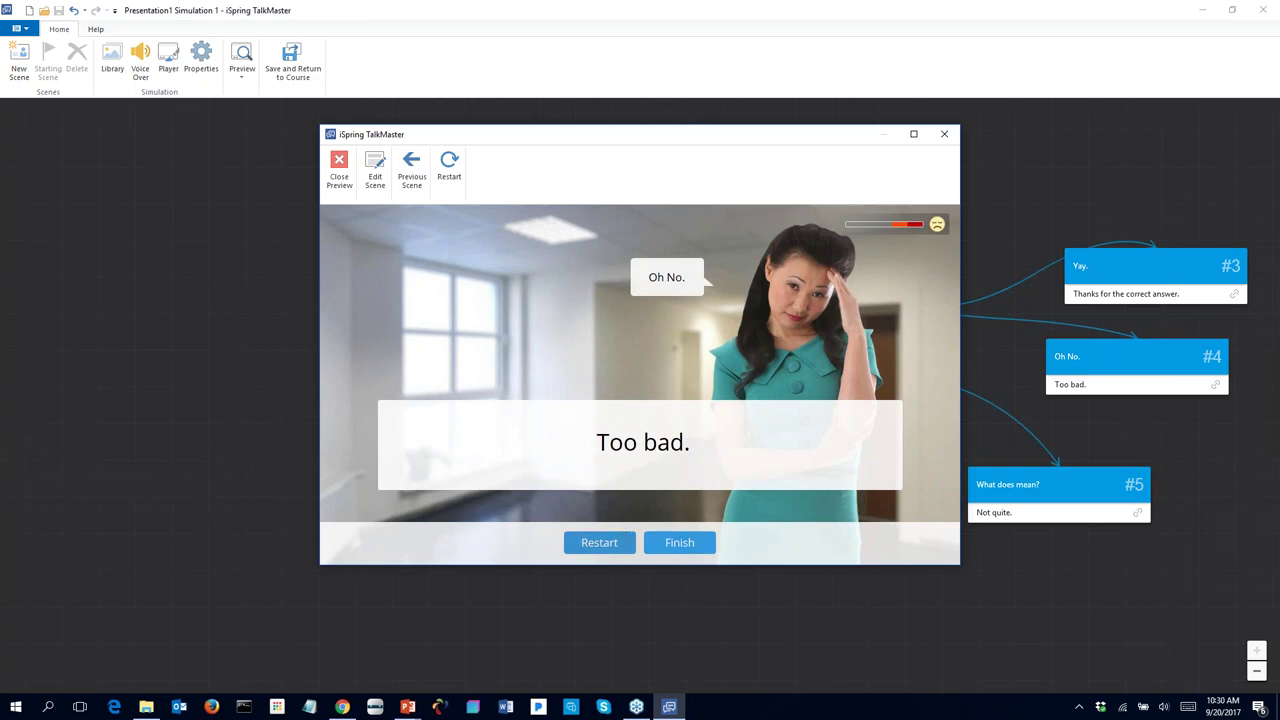
click(952, 138)
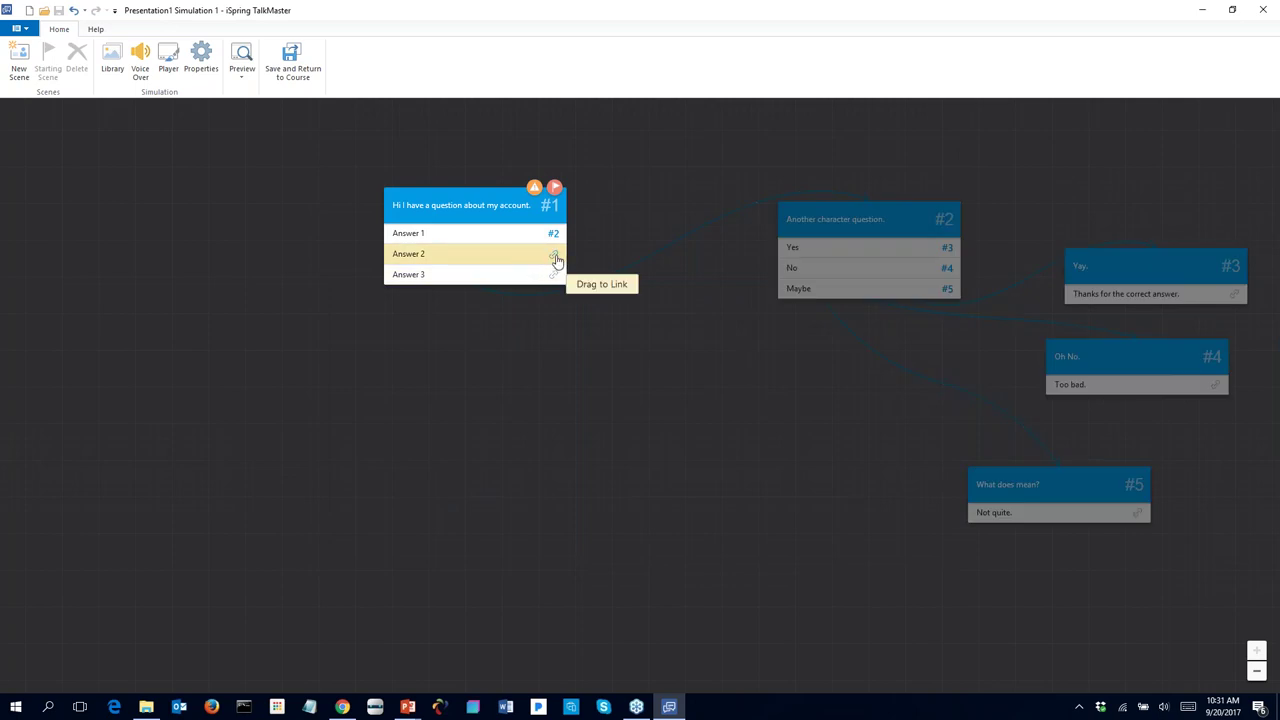
Step: Link Answer 2 of scene #1 to a new scene with a Puzzled character and the speech "I don't understand."
drag(561, 269, 660, 401)
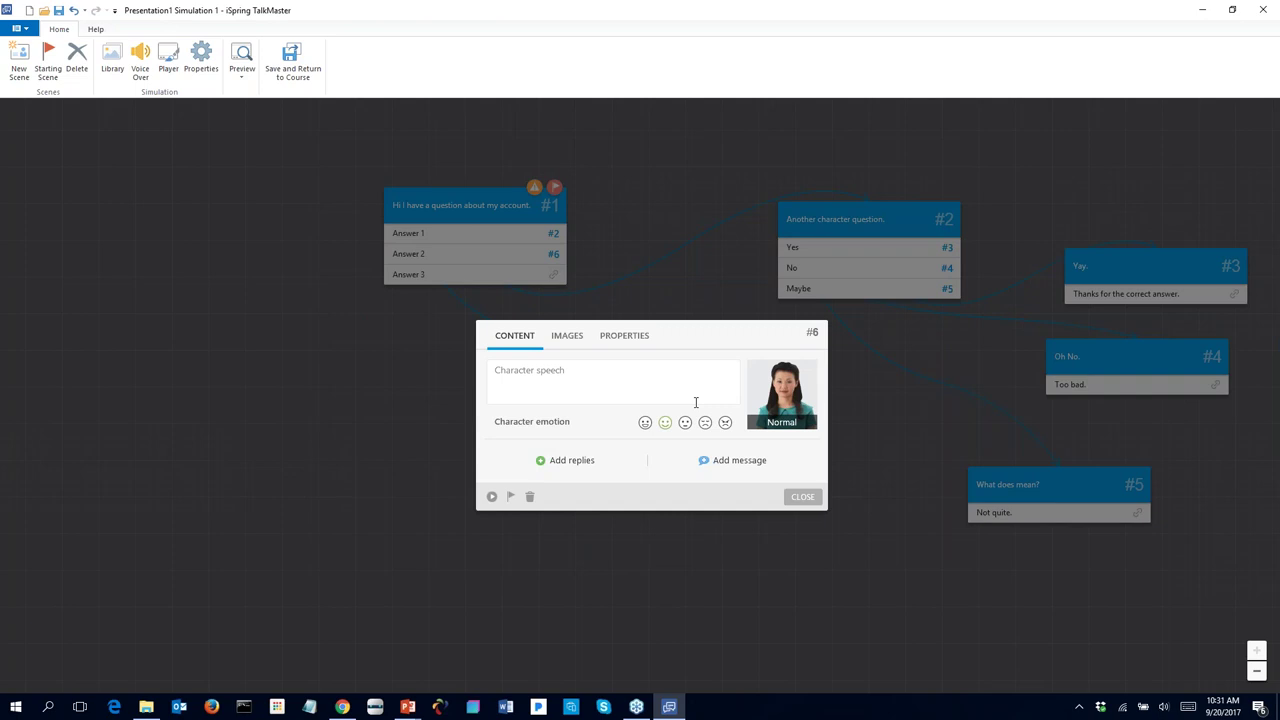
click(626, 388)
click(686, 426)
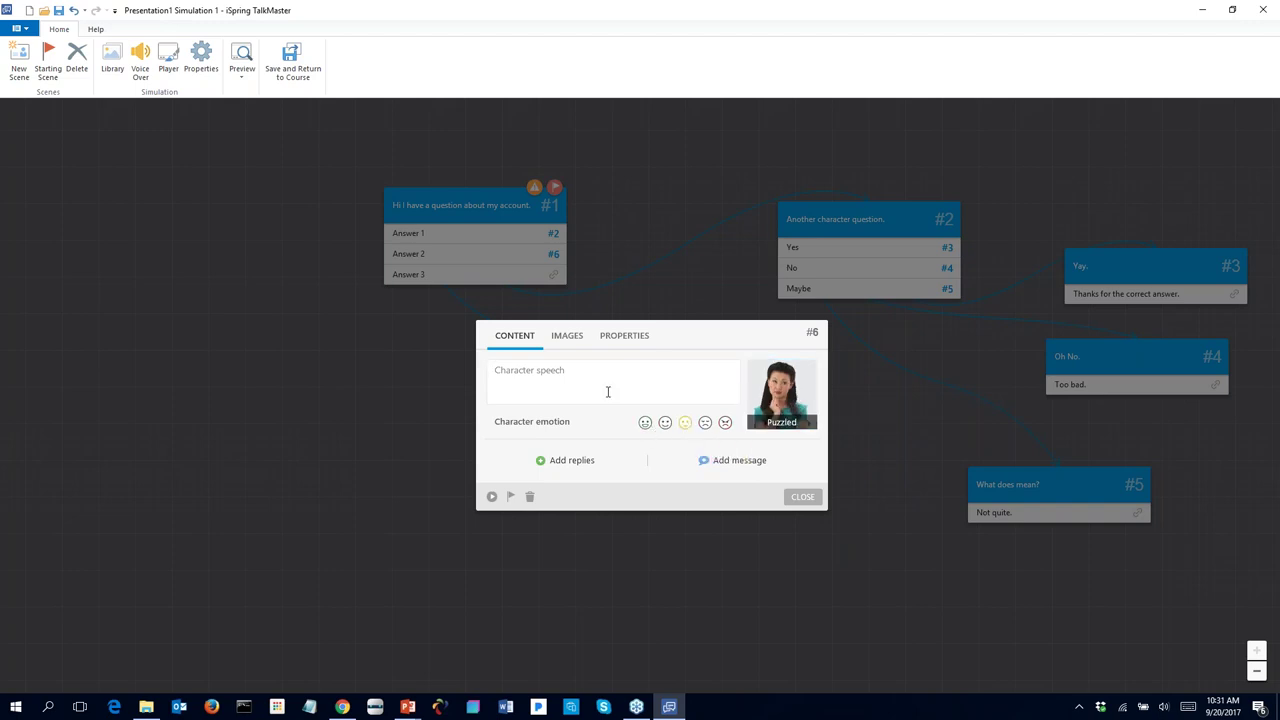
text(I don't understand.)
Step: Add the reply options Yes, No and Maybe to the "I don't understand." scene
click(564, 465)
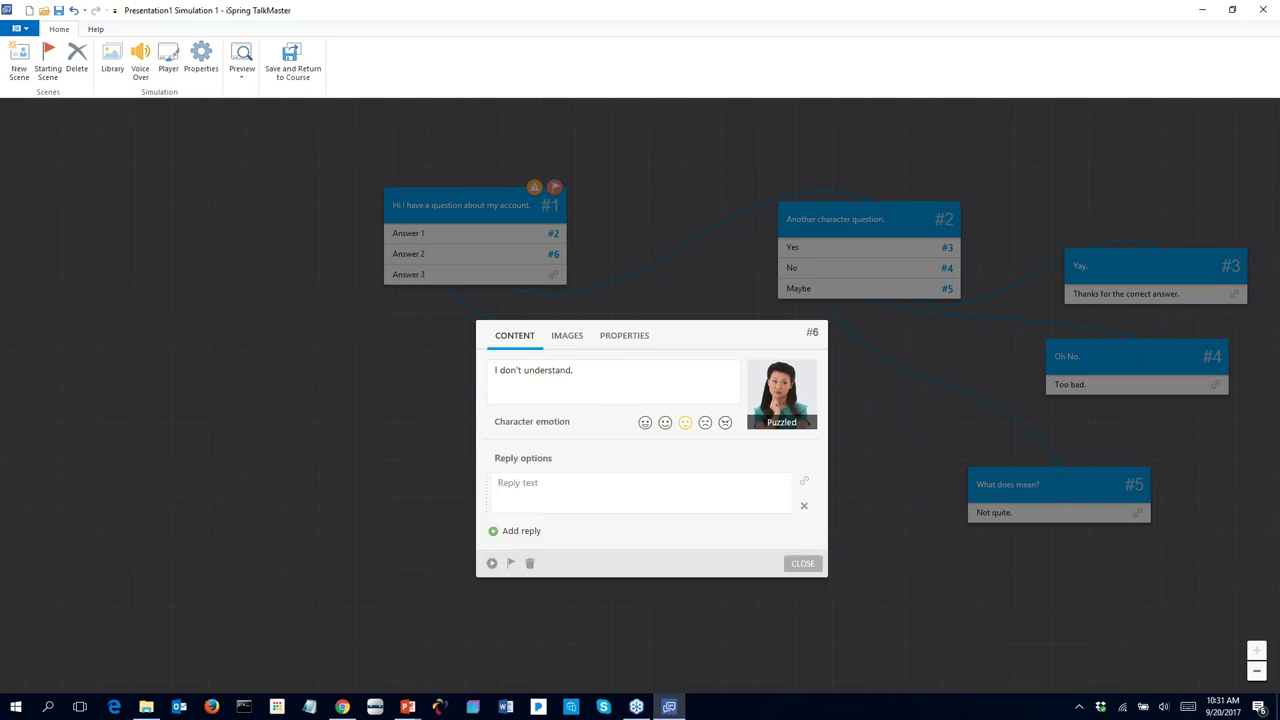
text(Yes)
click(530, 531)
text(No)
key(Return)
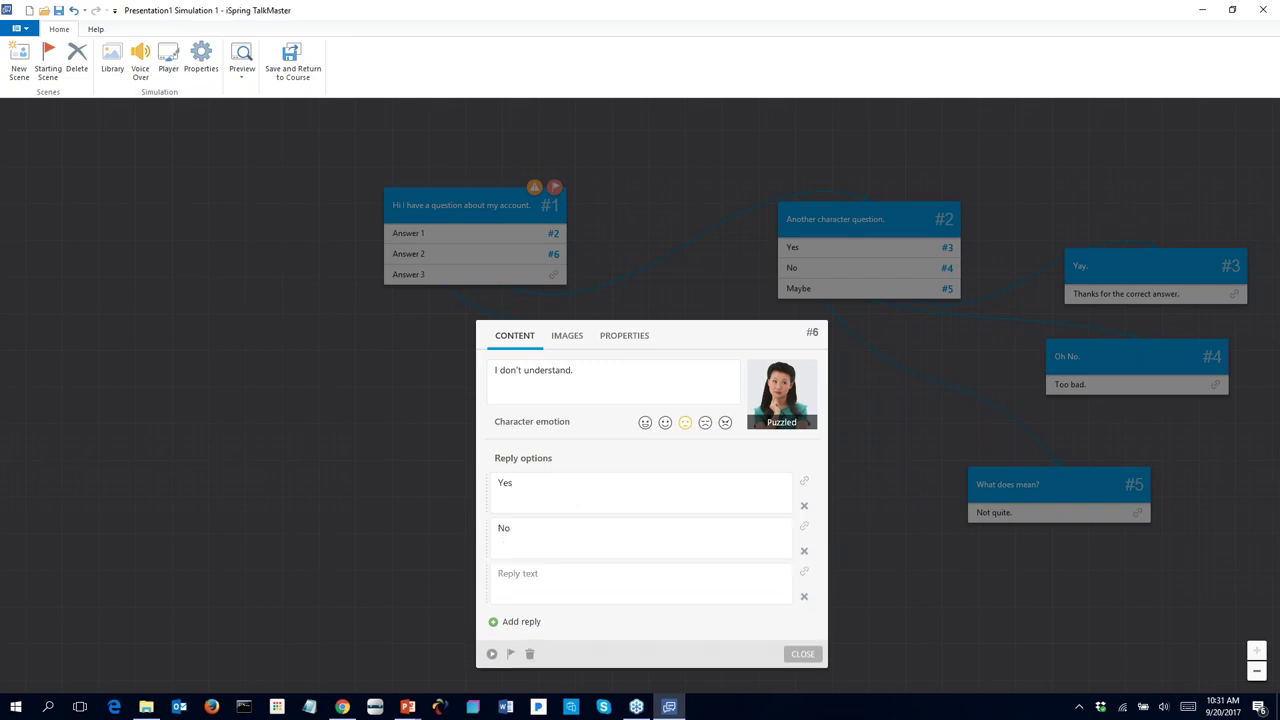
text(N)
key(BackSpace)
text(aybe)
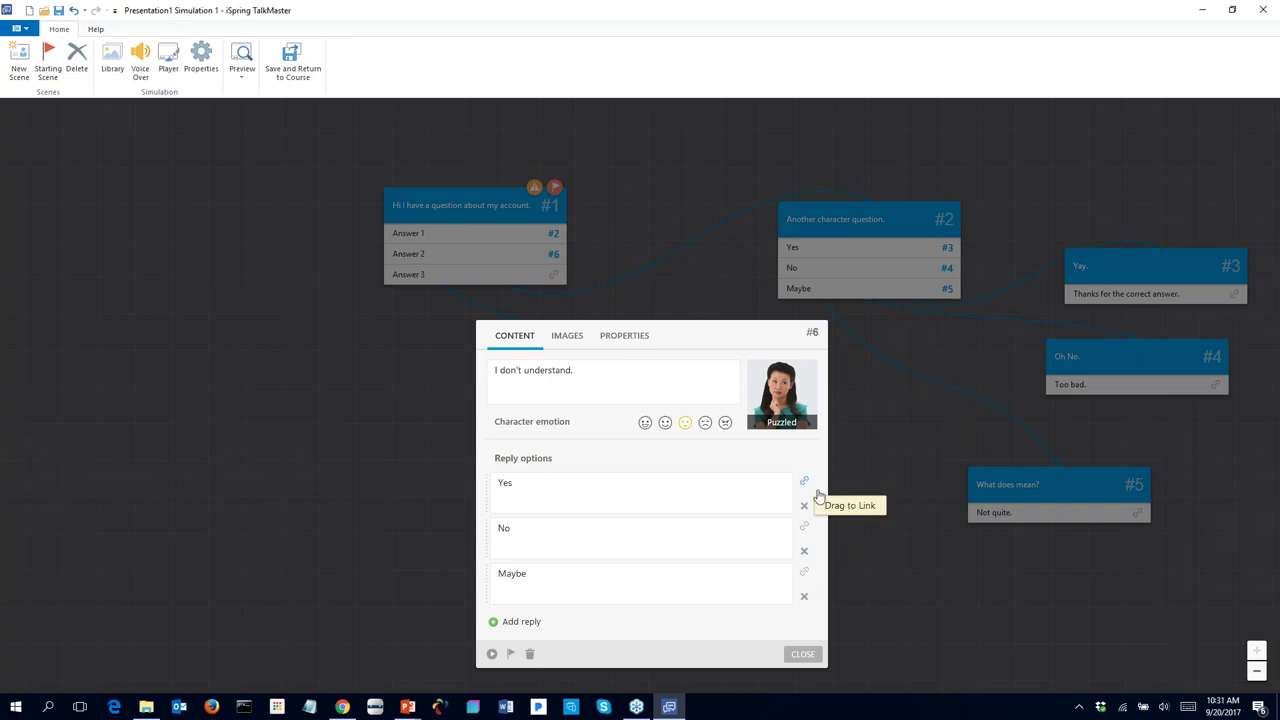
Step: Link scene #6's Yes reply to a new scene with a Normal character, the speech "Ok" and the message "That is correct."
drag(802, 486, 886, 543)
click(845, 552)
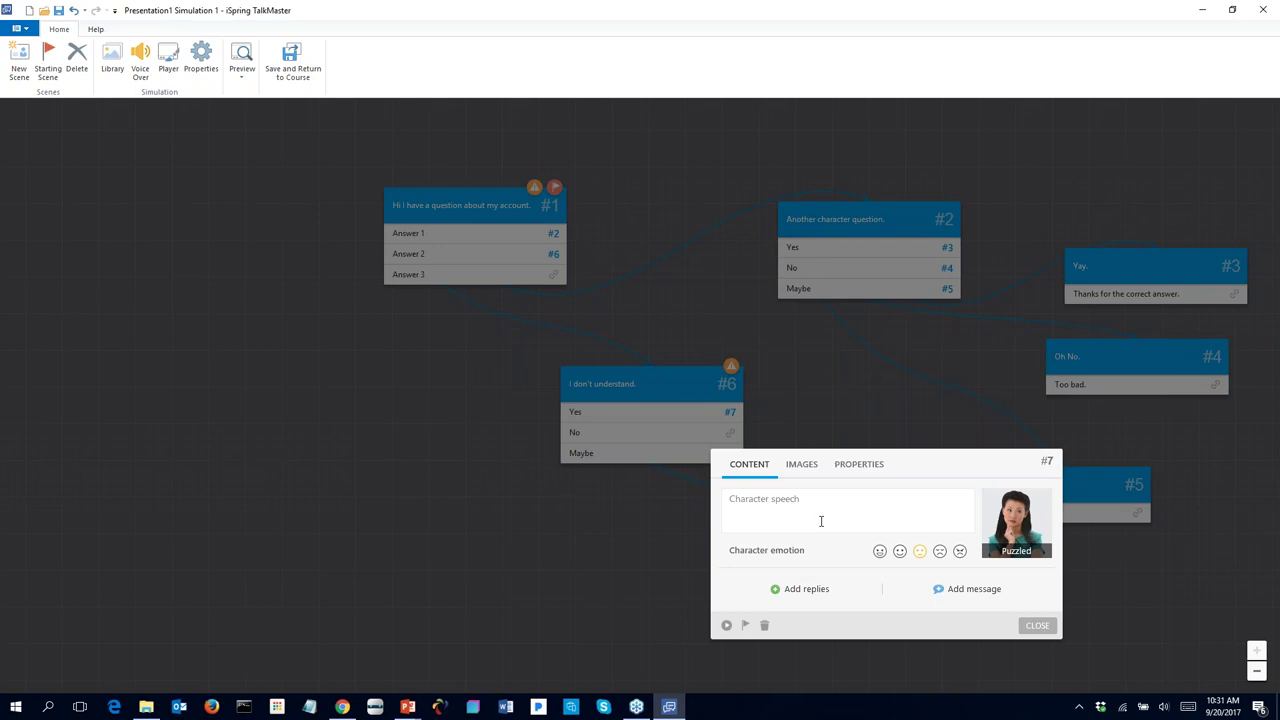
click(903, 556)
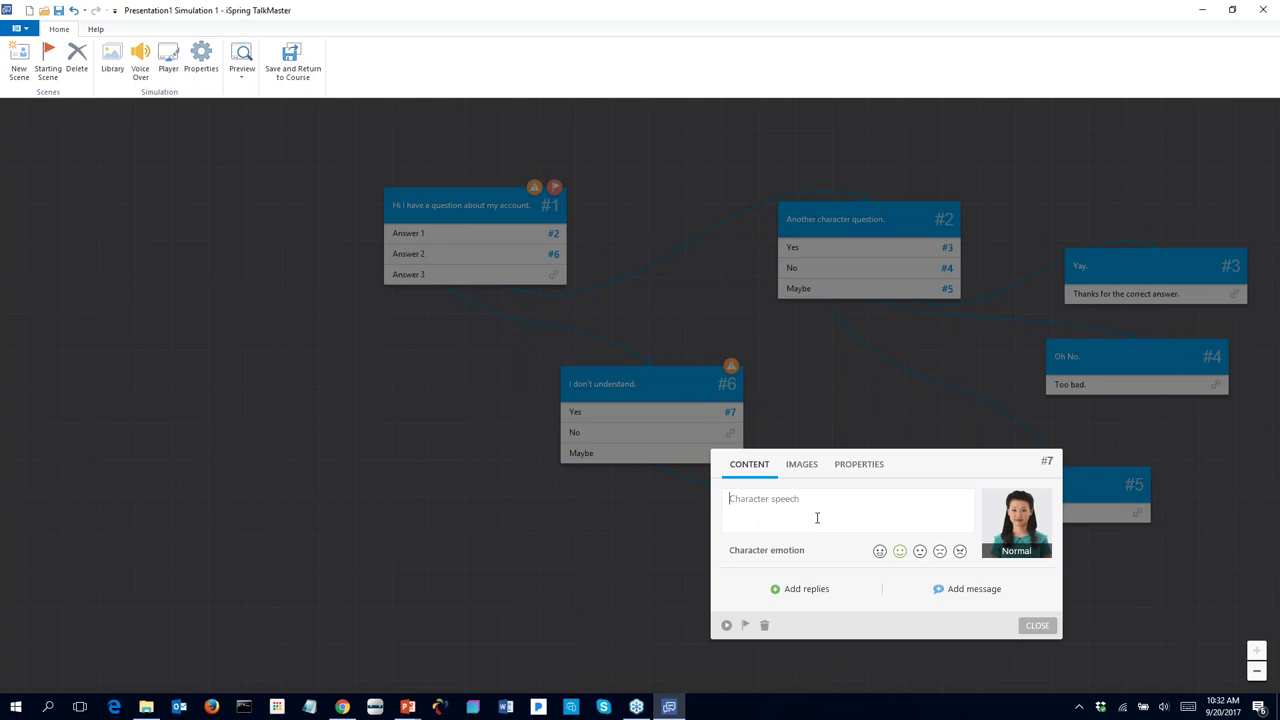
text(Ok)
click(806, 589)
click(1041, 608)
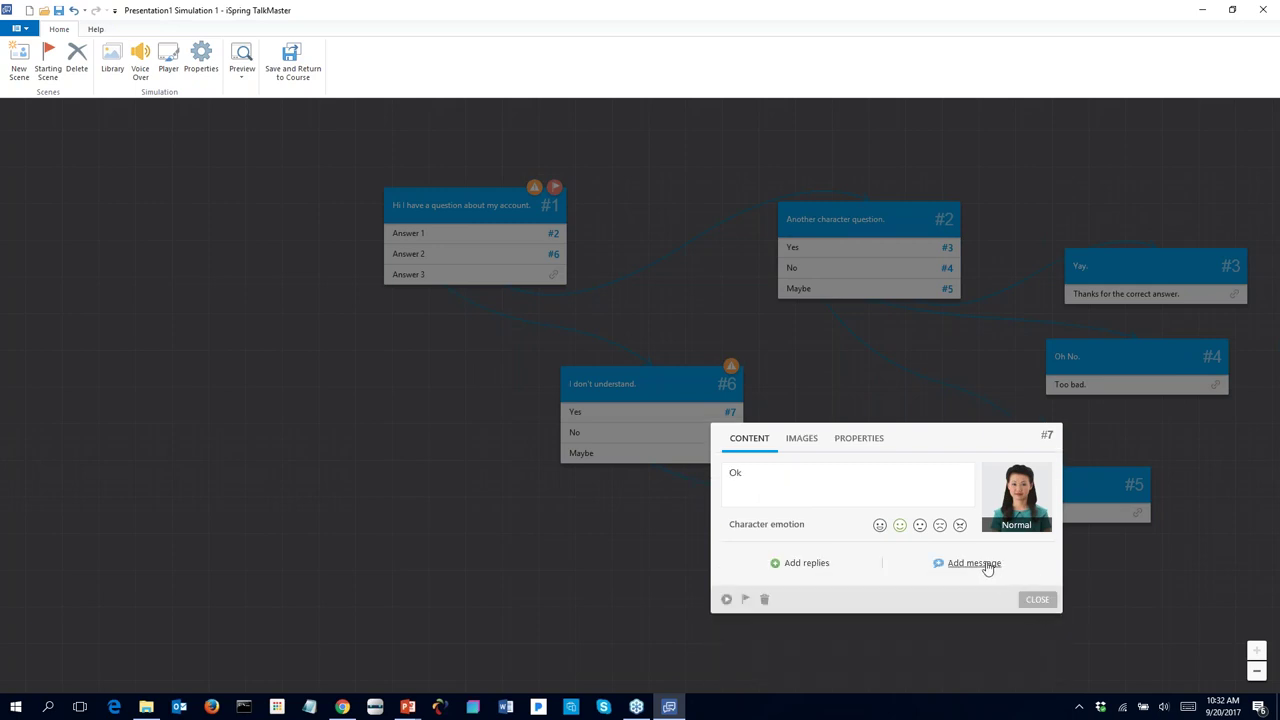
click(974, 563)
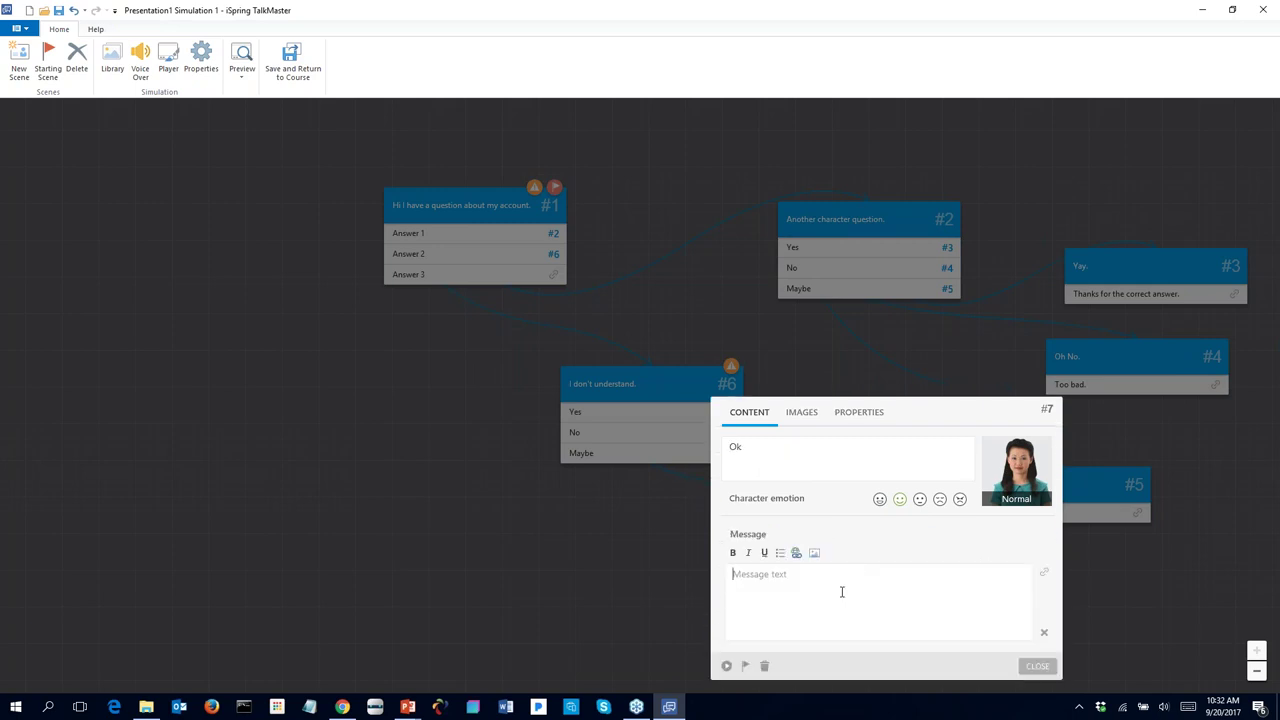
text(That is correct.)
click(1037, 666)
Step: Link scene #6's No reply to a new Angry scene saying "I don't like that." with the message "End message to a no answer."
drag(733, 434, 783, 610)
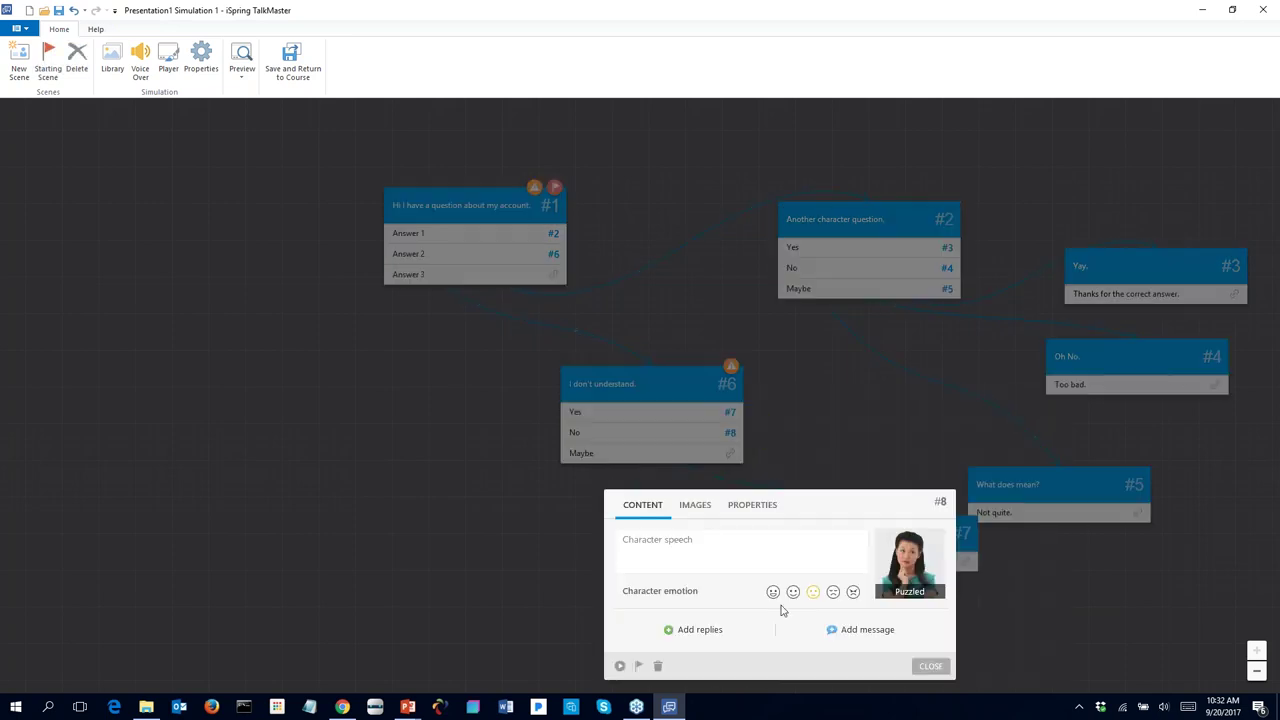
click(833, 596)
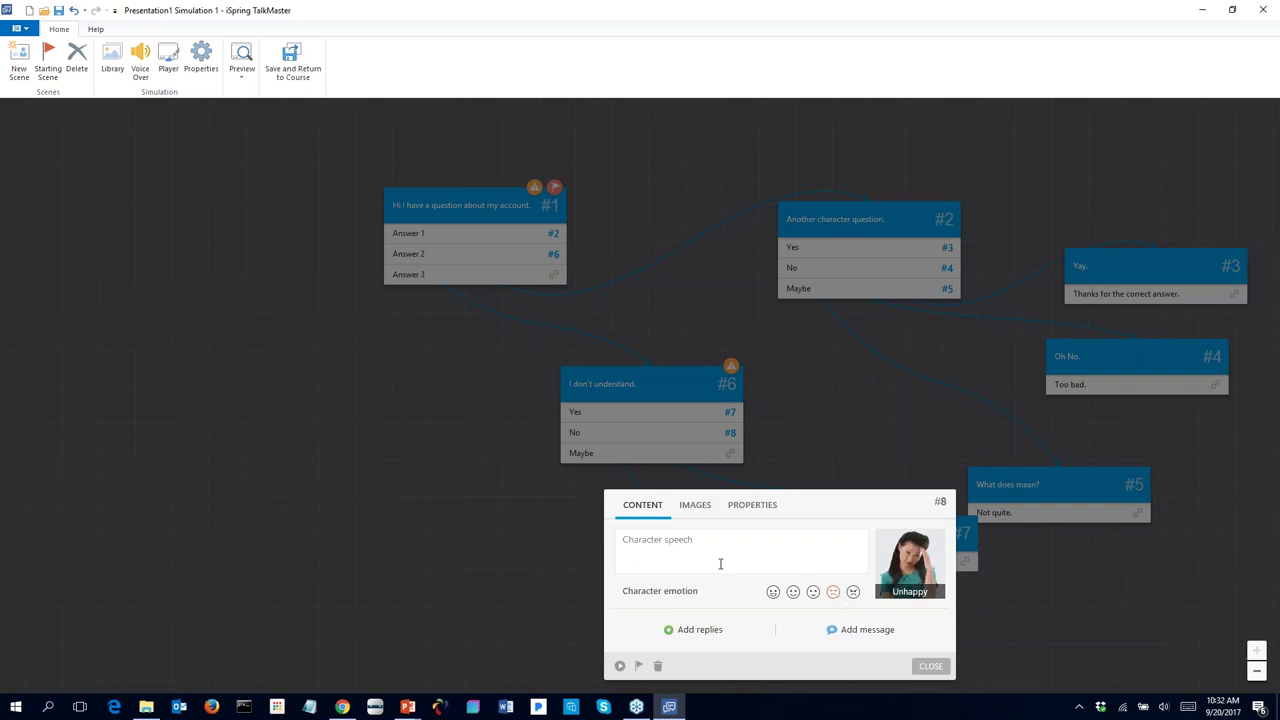
click(853, 591)
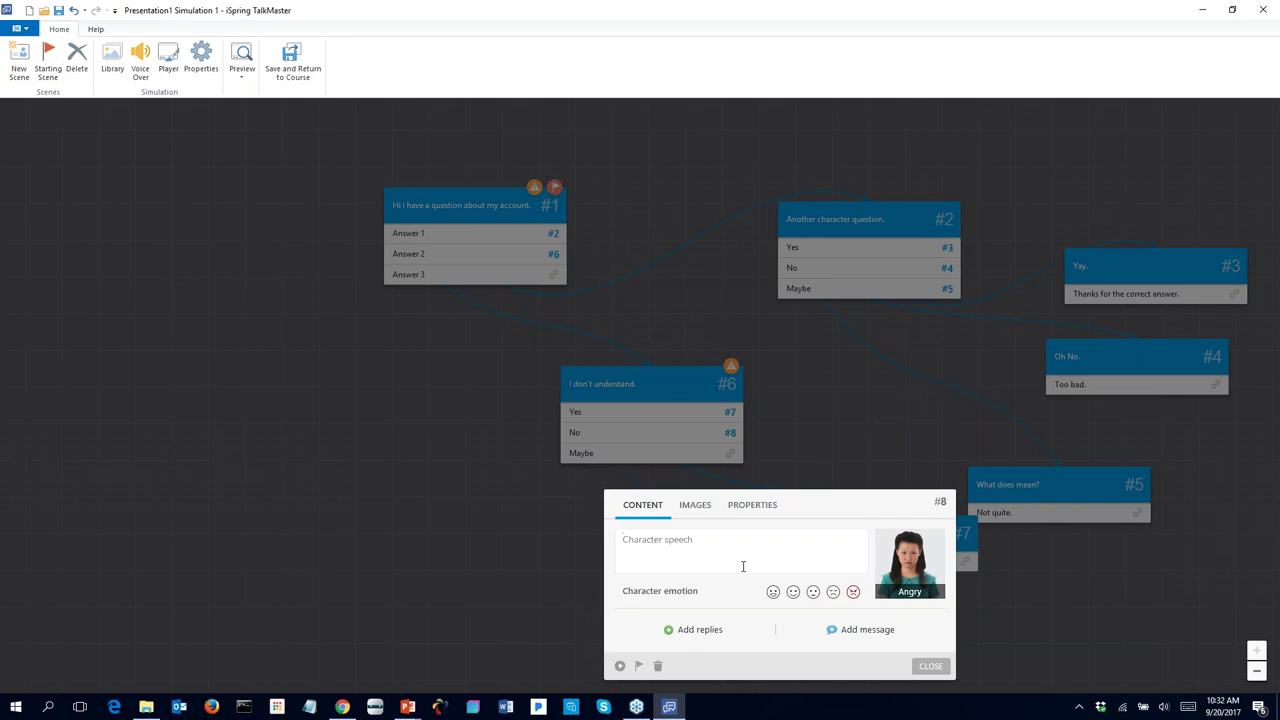
text(I don't like that.)
click(849, 632)
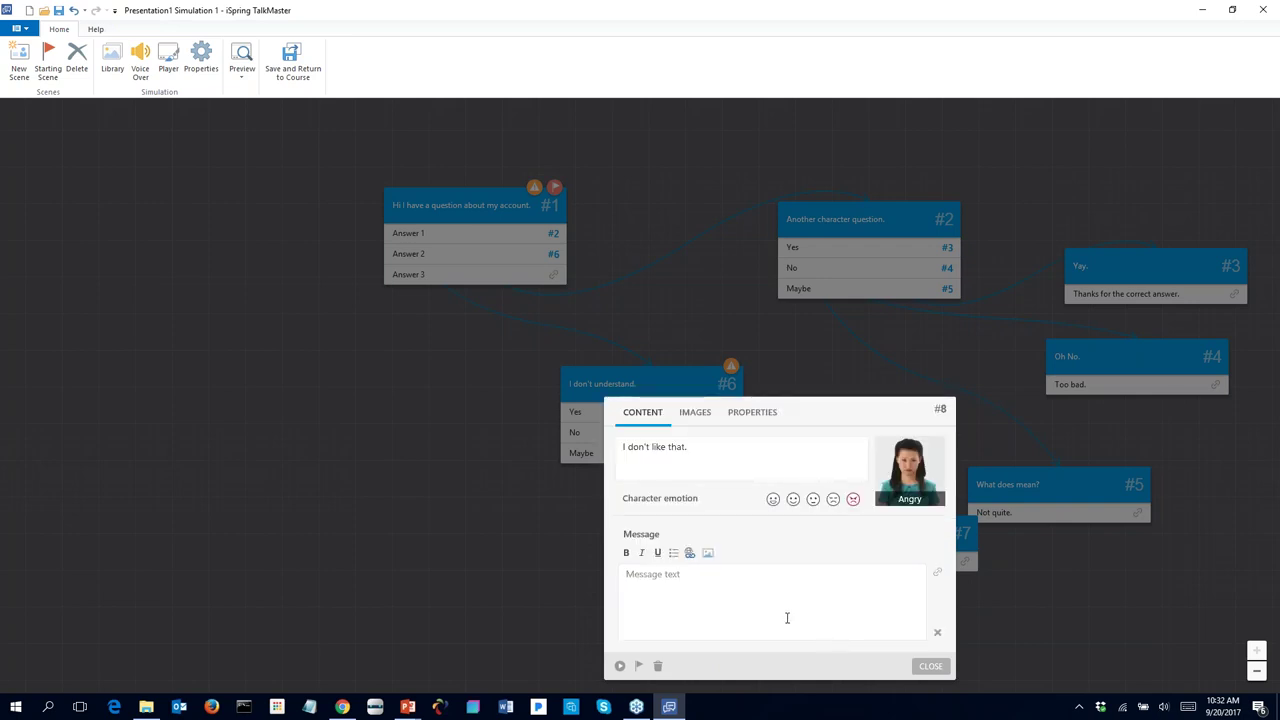
text(End message to a no answer.)
click(930, 666)
Step: Link scene #6's Maybe reply to a new scene with the speech "Response to 'maybe'" and the message "Try again."
drag(730, 453, 459, 582)
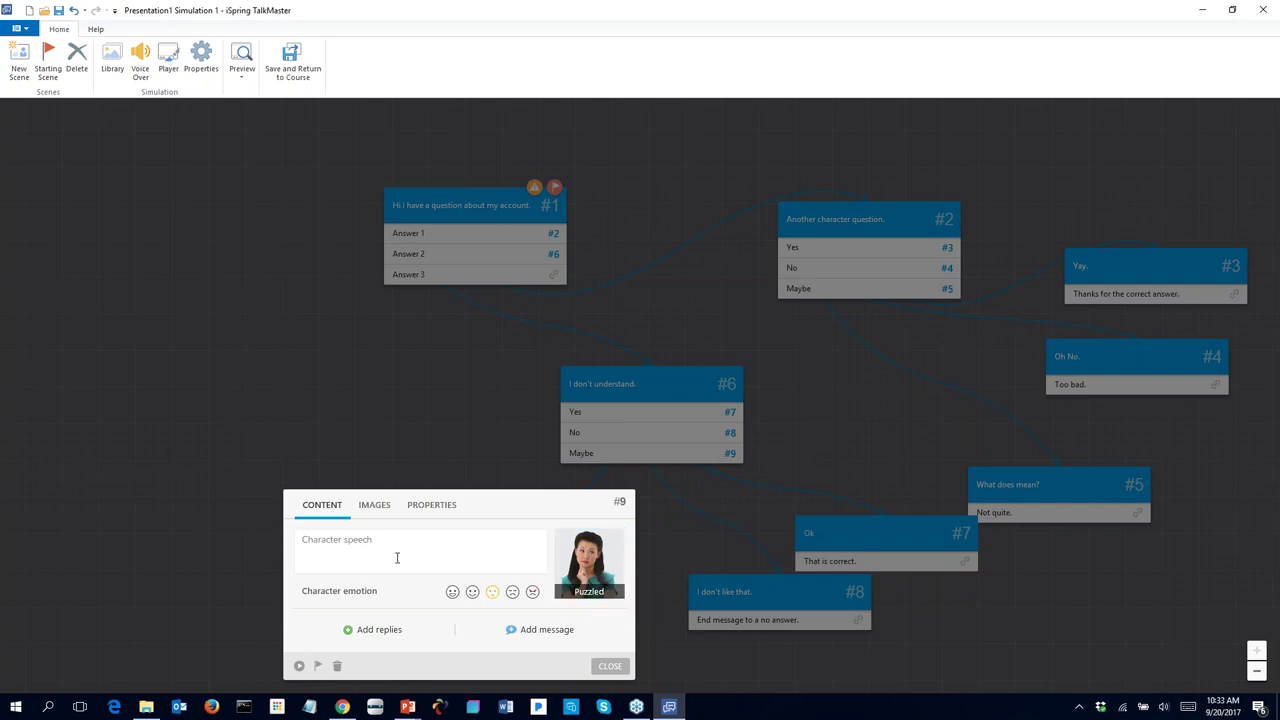
text(Response to 'maybe')
click(530, 629)
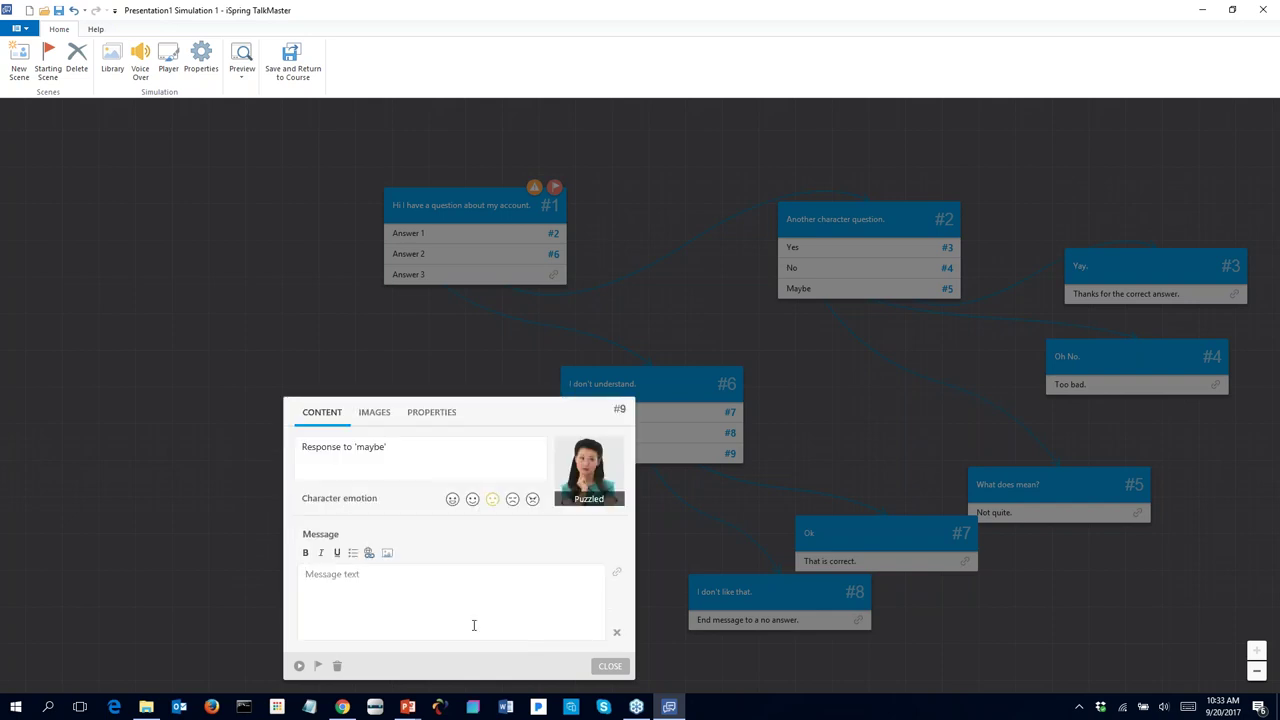
text(Try again.)
click(605, 666)
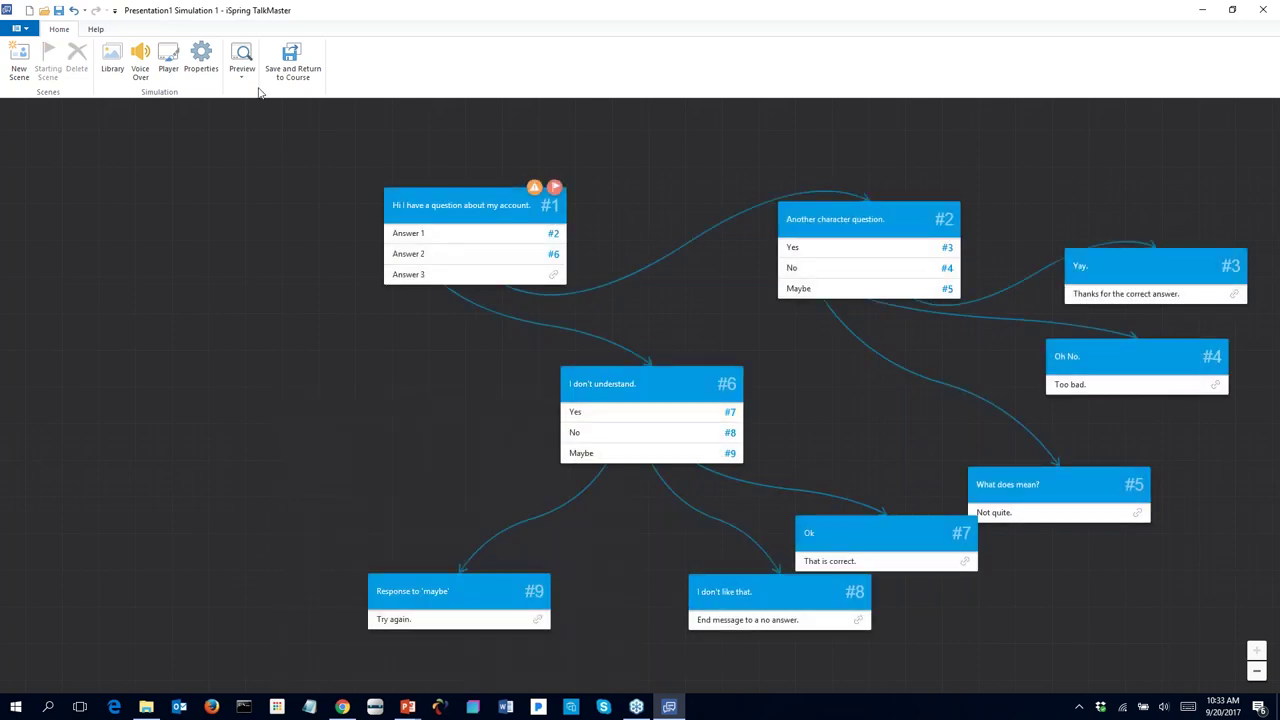
Step: Save the simulation and preview the whole dialogue through Answer 2 and its No reply, closing the preview at the end
click(242, 80)
click(367, 66)
click(58, 12)
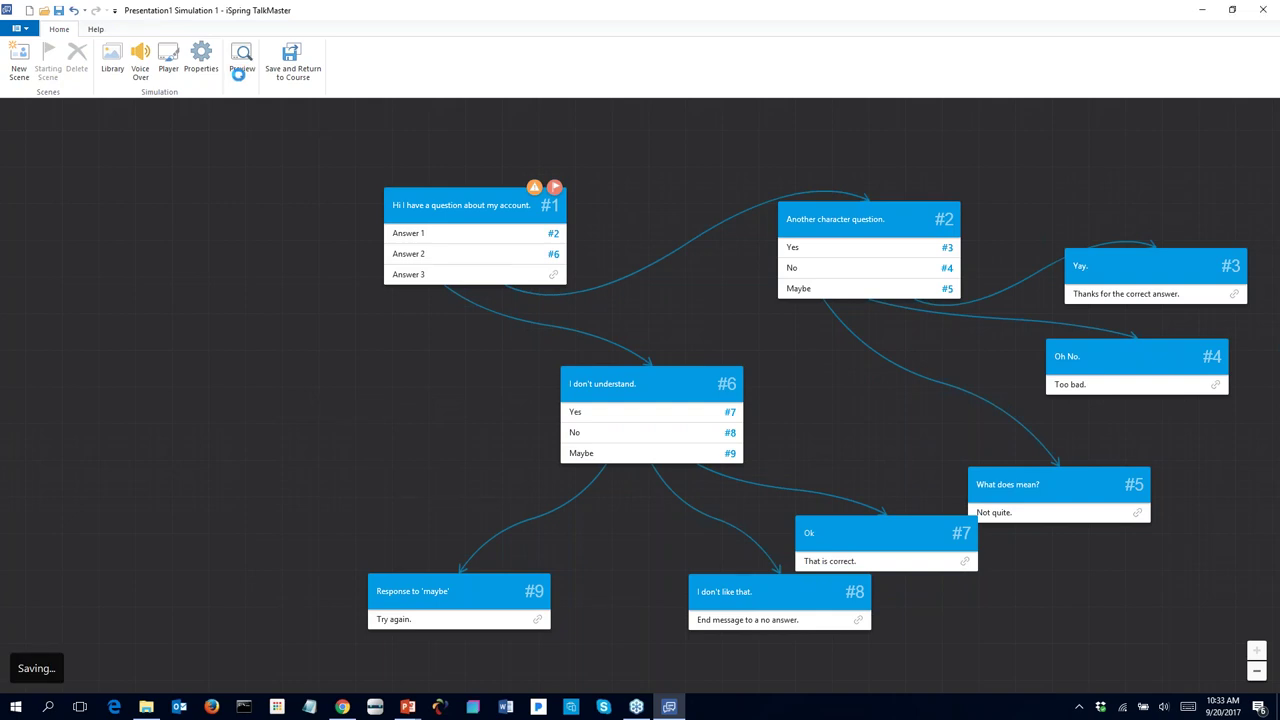
click(240, 76)
click(253, 90)
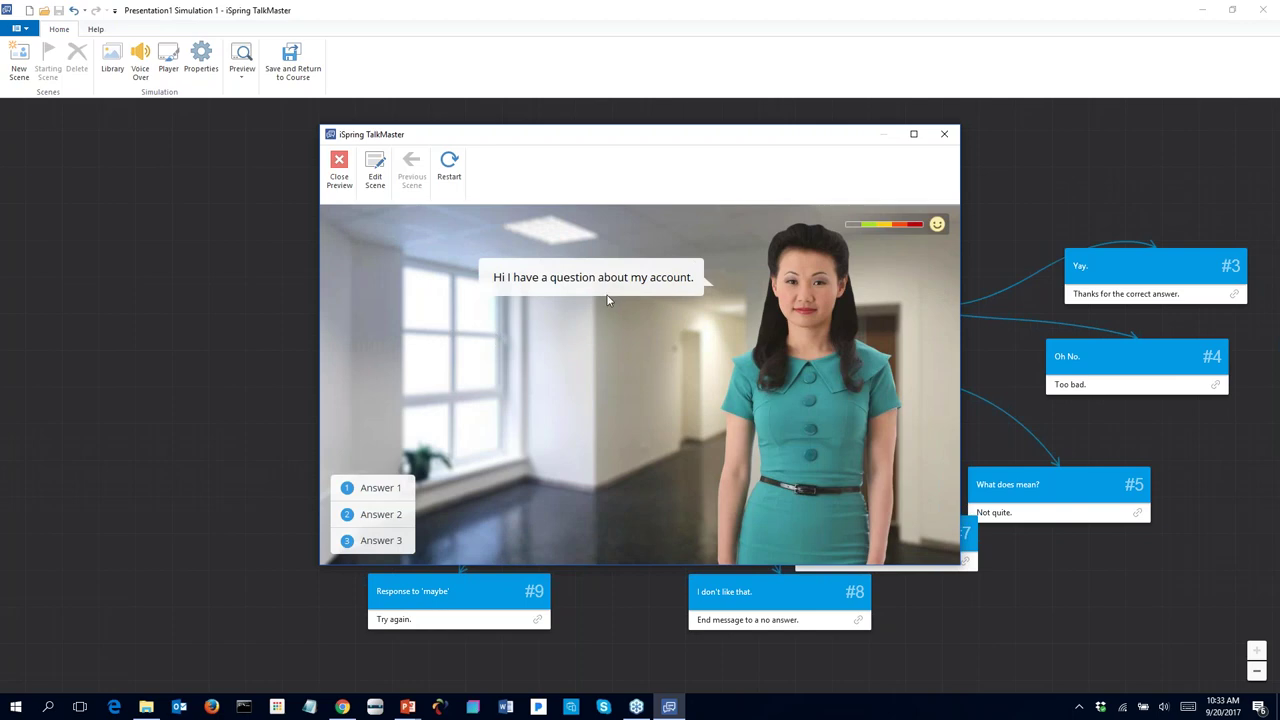
click(379, 521)
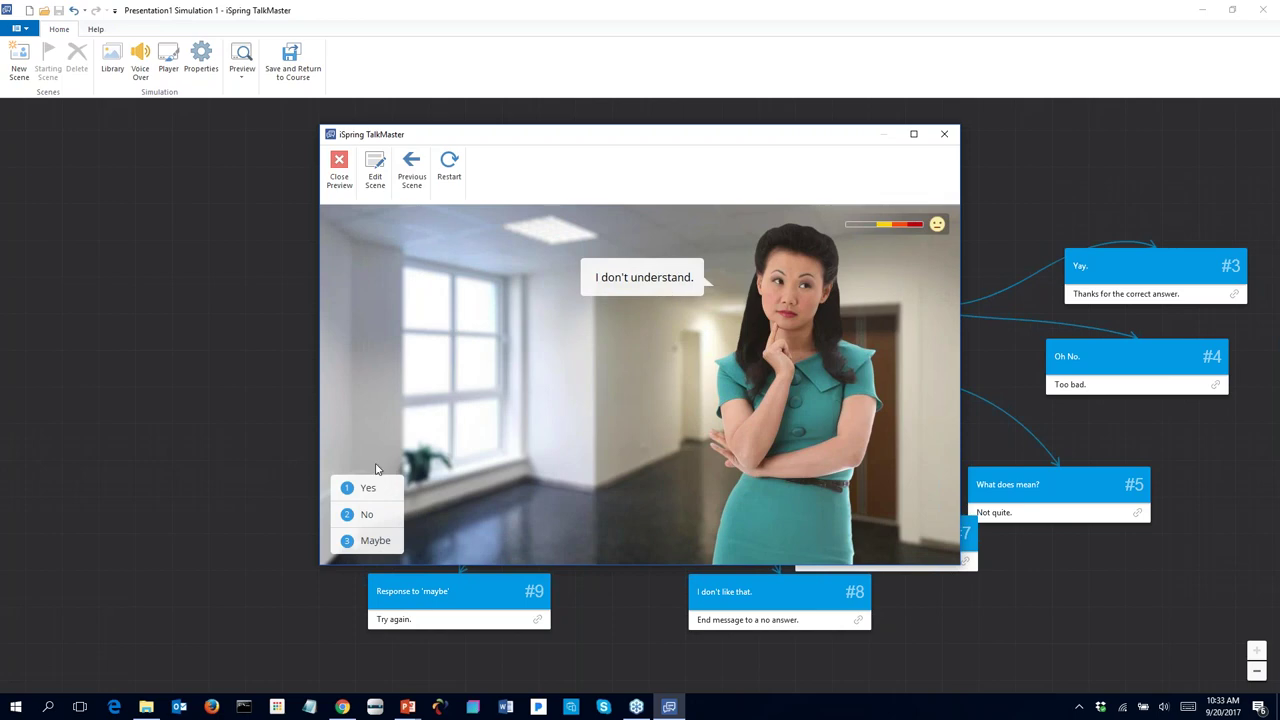
click(368, 516)
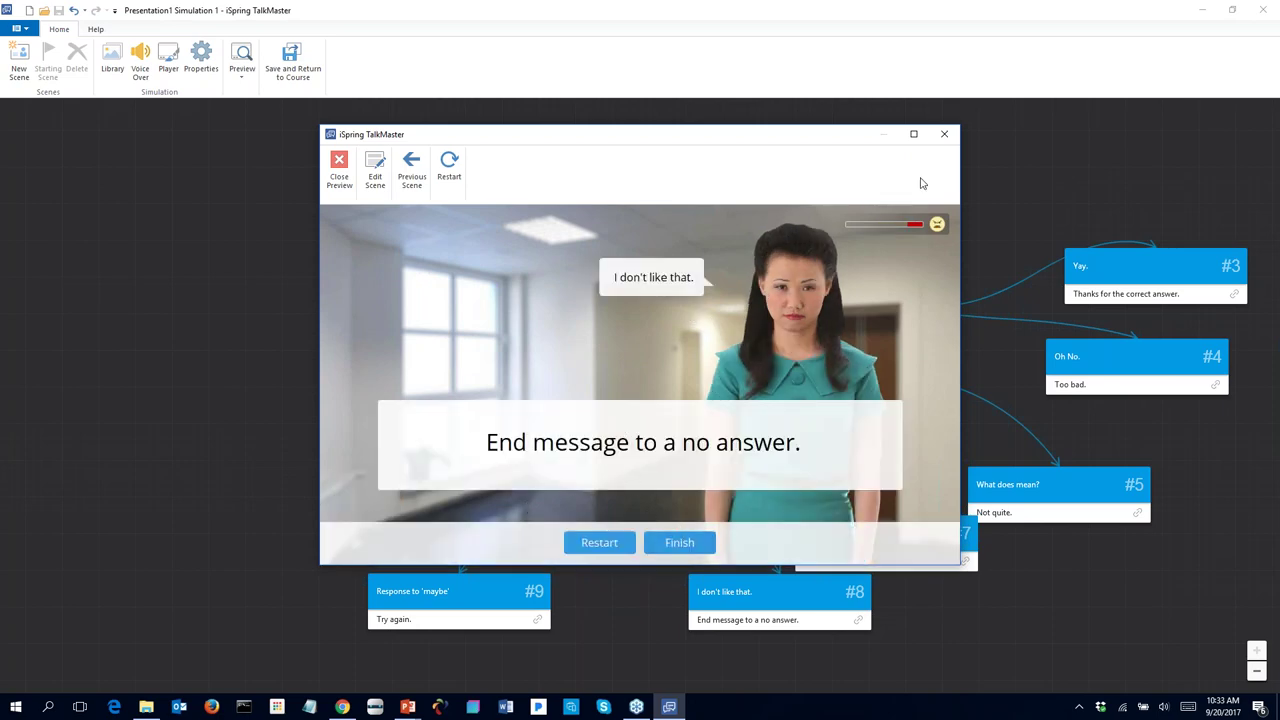
click(943, 135)
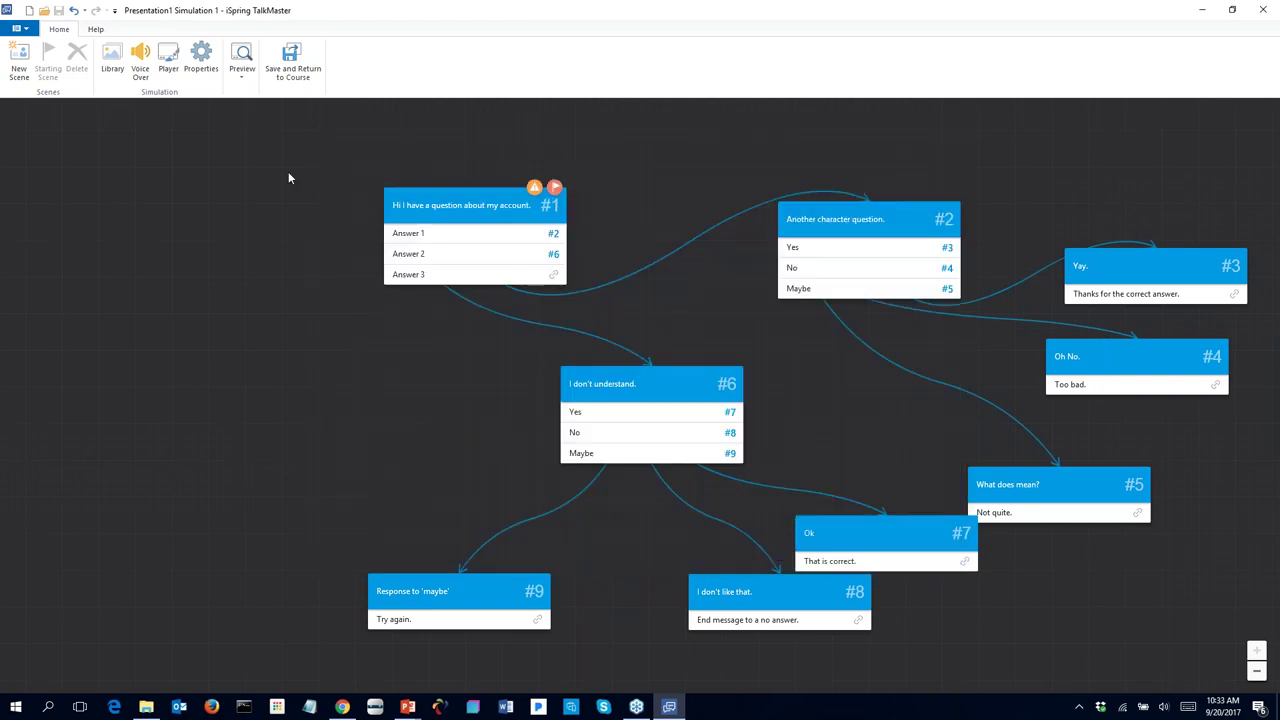
Step: Review the main and result settings in the simulation properties without changing them
click(201, 66)
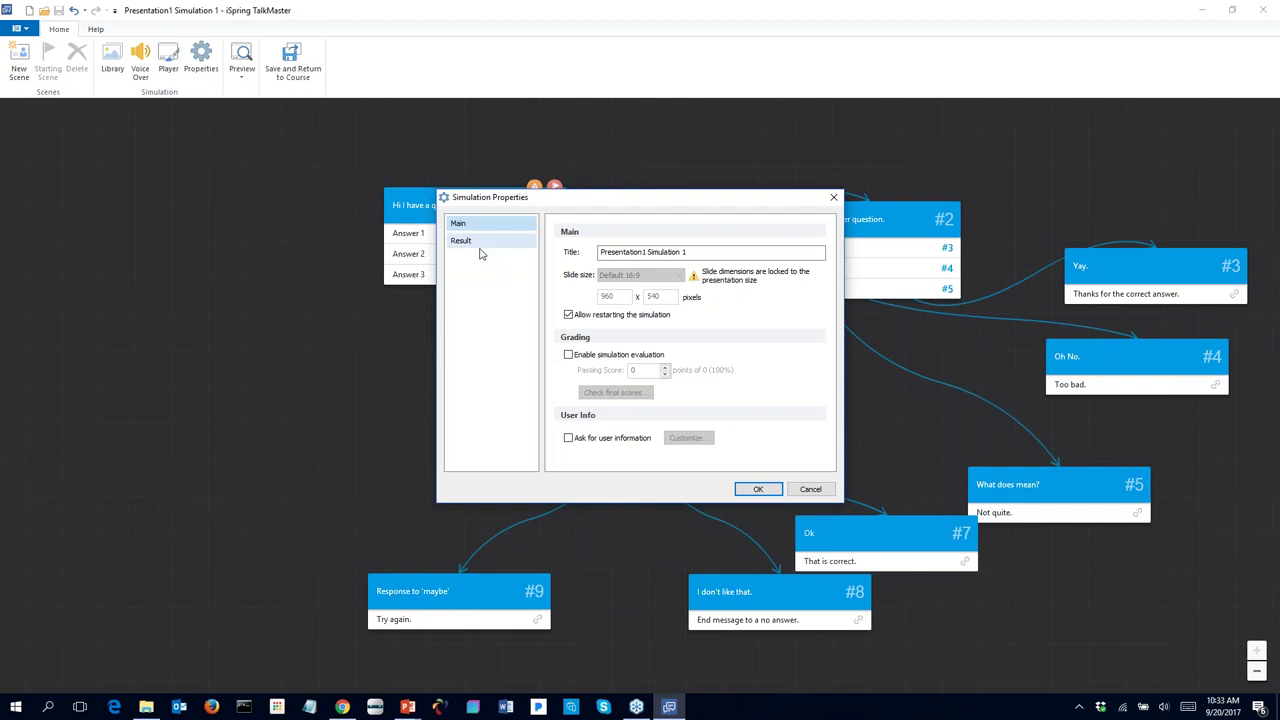
click(479, 248)
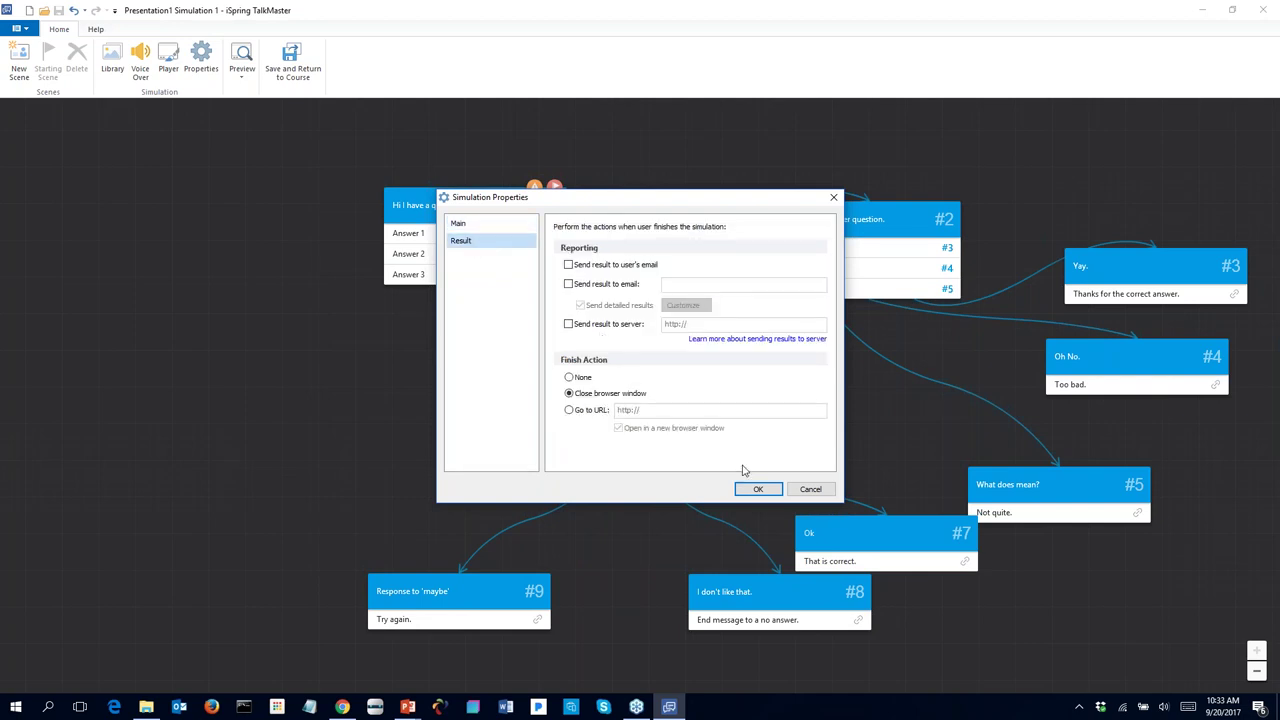
click(809, 490)
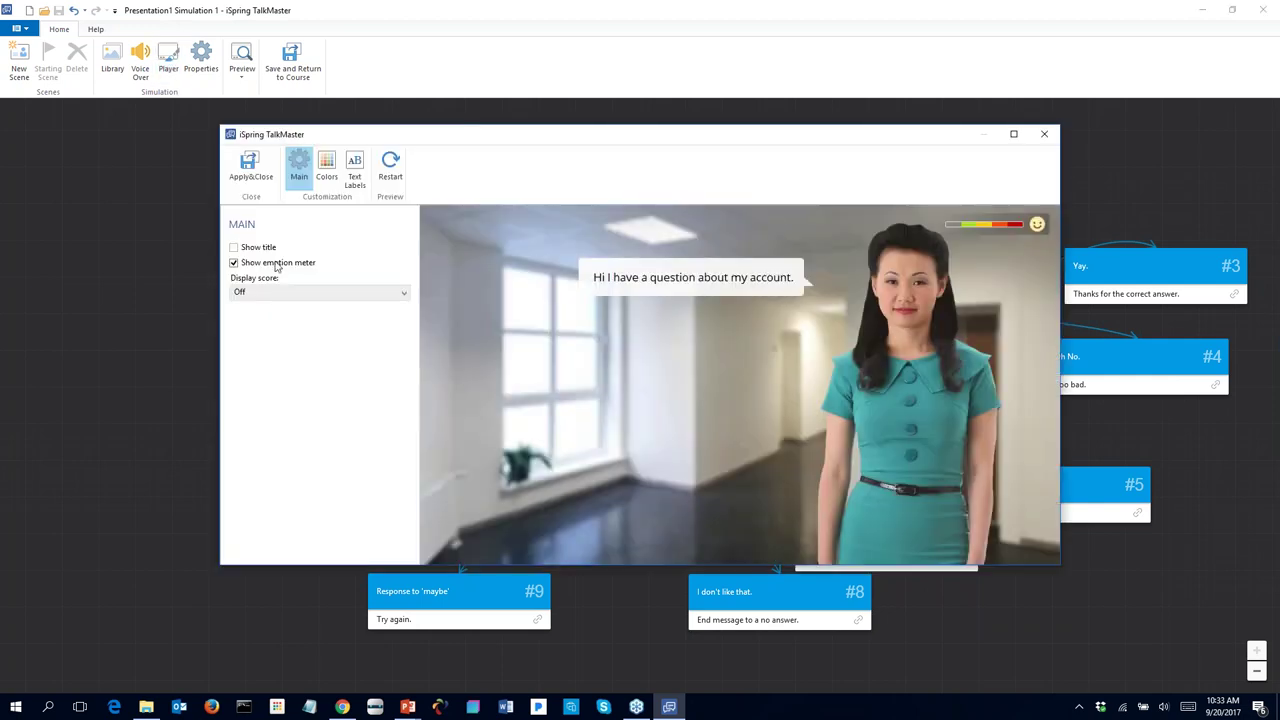
Step: Turn on the simulation title in the player and apply it after reviewing the color and text label settings
click(268, 253)
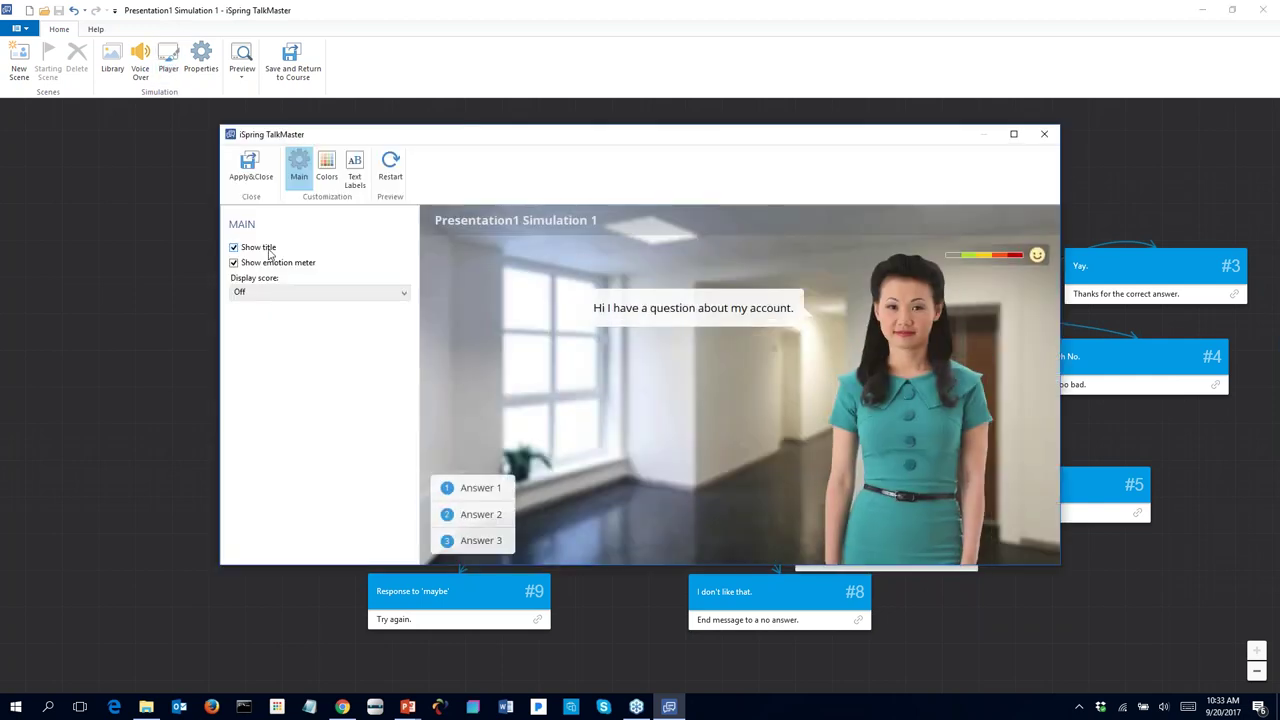
click(327, 168)
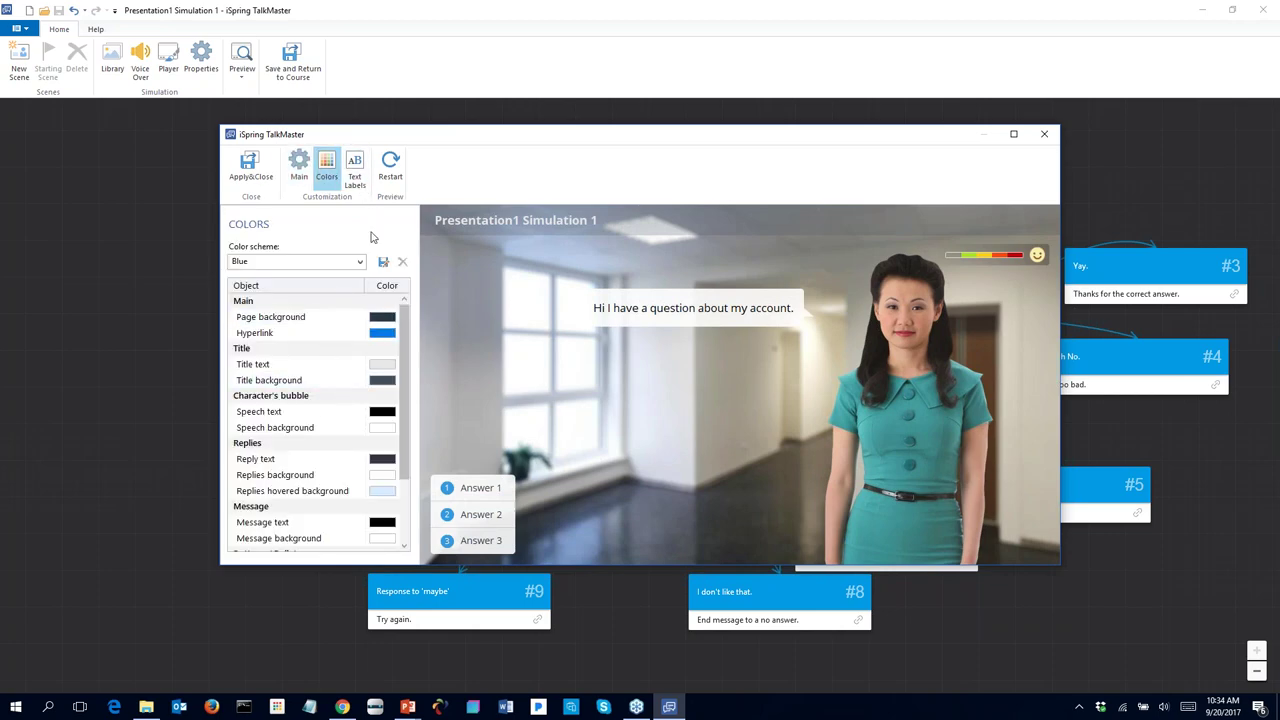
click(353, 182)
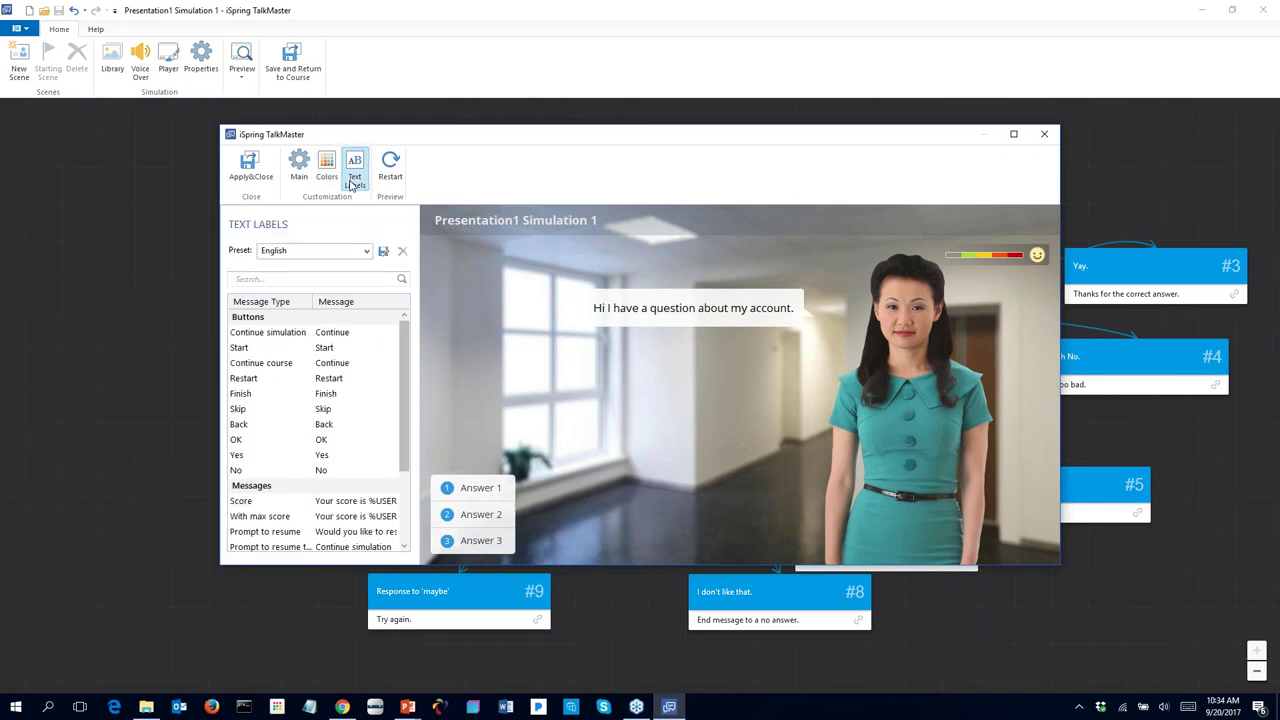
click(256, 187)
Step: Save the simulation back to the course and switch to the PowerPoint presentation at the DEMO Elements slide
click(286, 74)
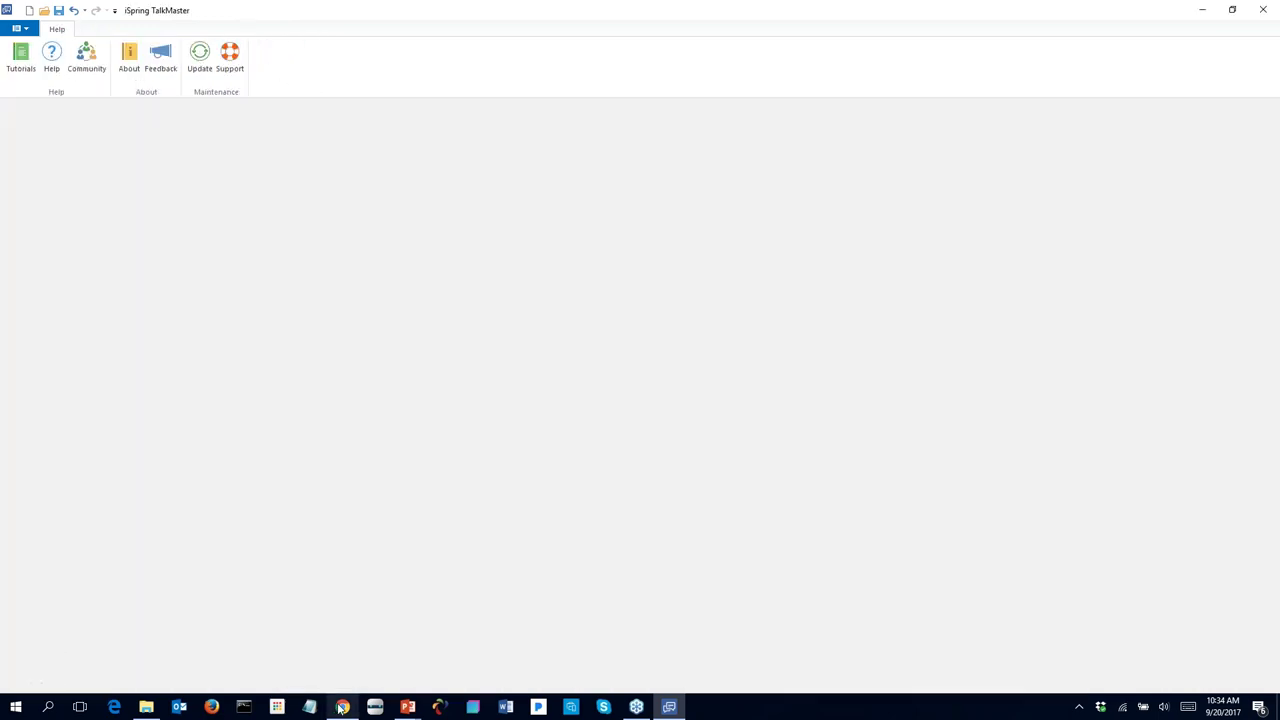
mouse_move(408, 707)
click(368, 650)
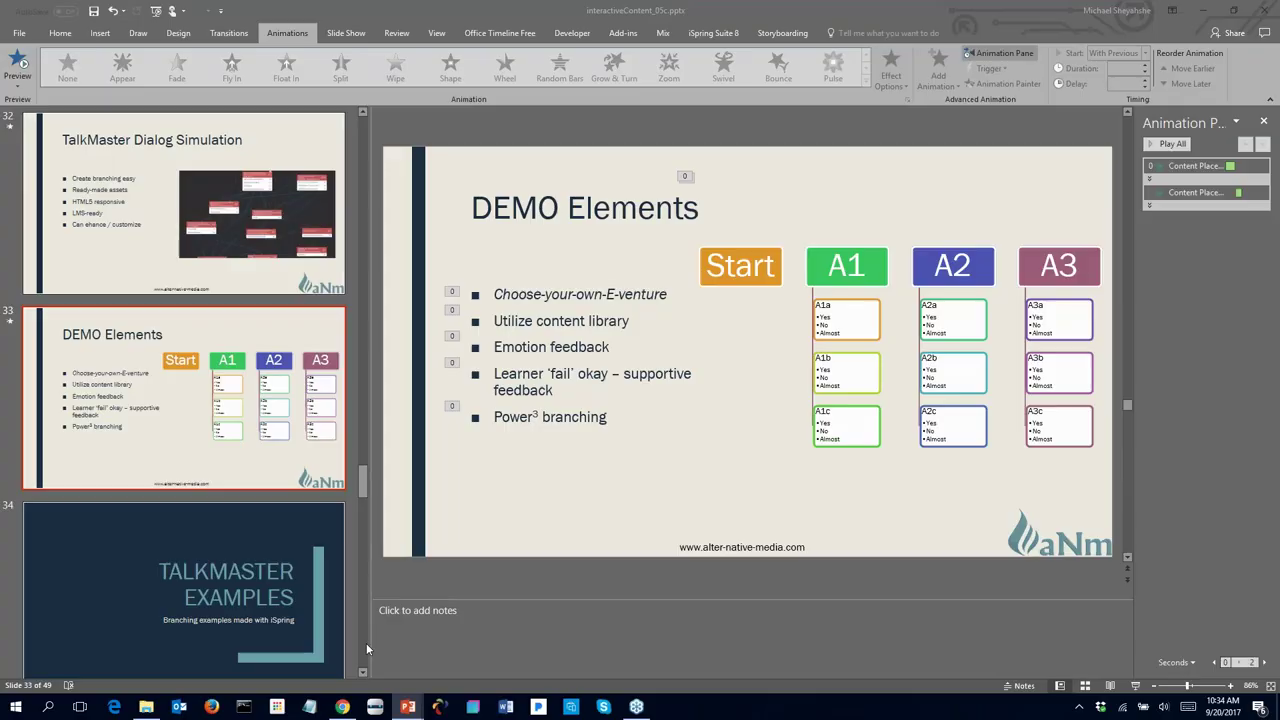
Step: Run the slide show from the DEMO Elements slide, and open and start the linked Car Sale Dialogue example
key(shift+F5)
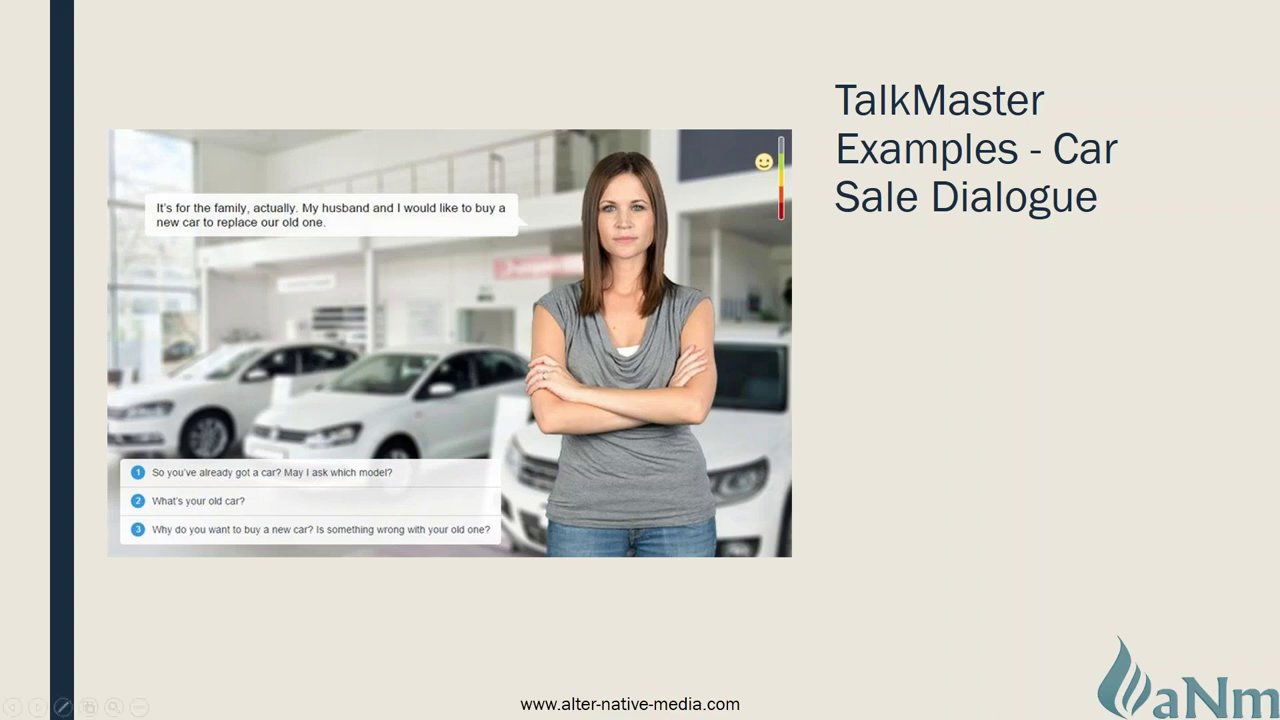
click(480, 466)
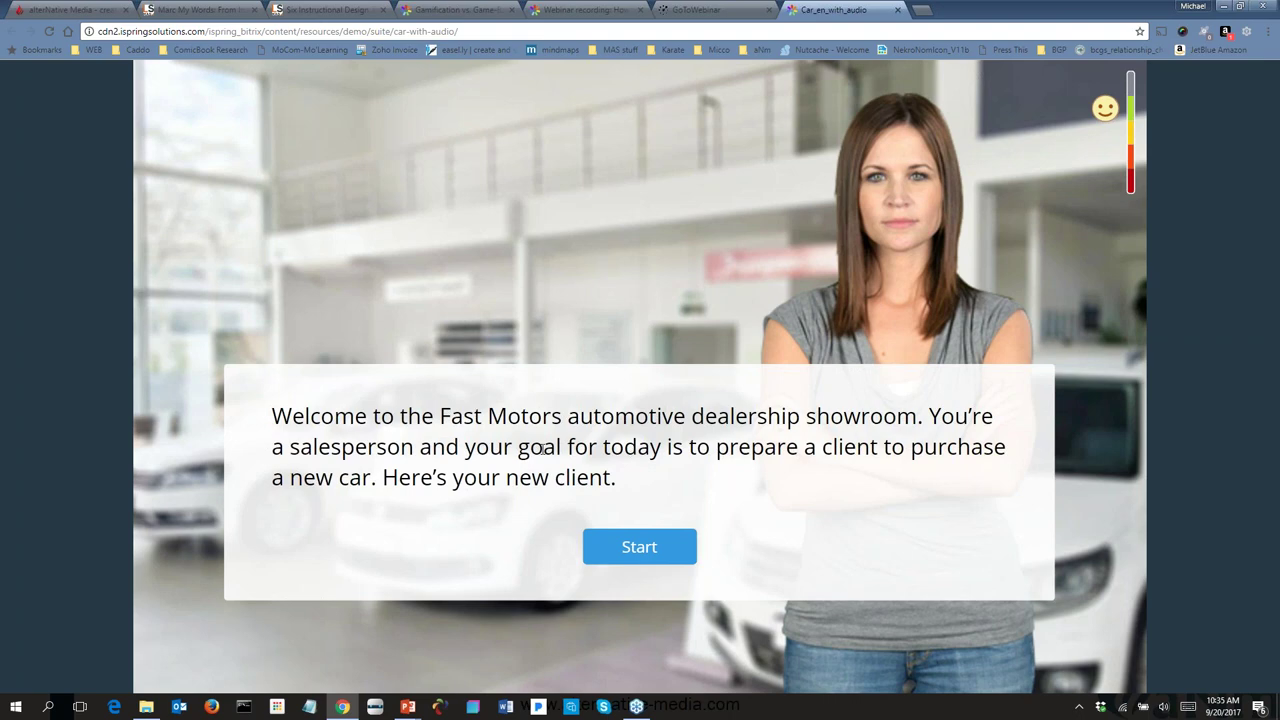
click(634, 556)
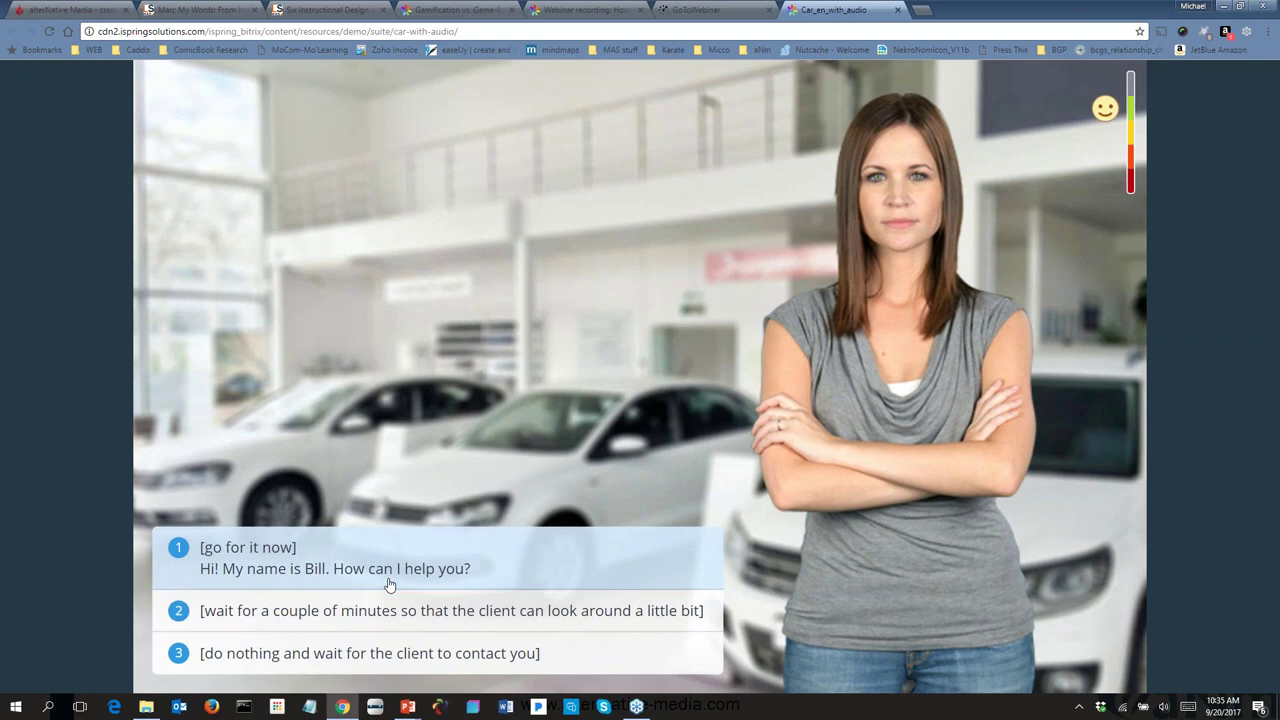
Step: Play the car dialogue's branch of doing nothing and waiting for the client to its end, and restart the simulation
click(390, 659)
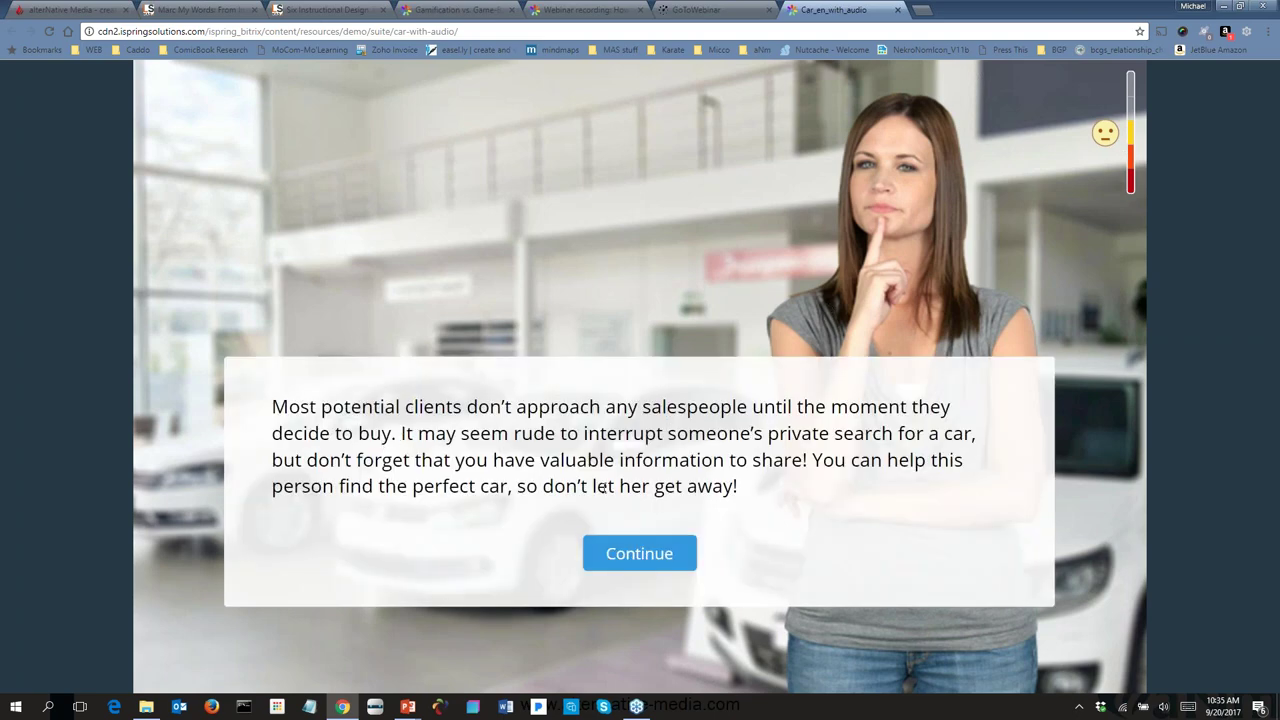
click(645, 555)
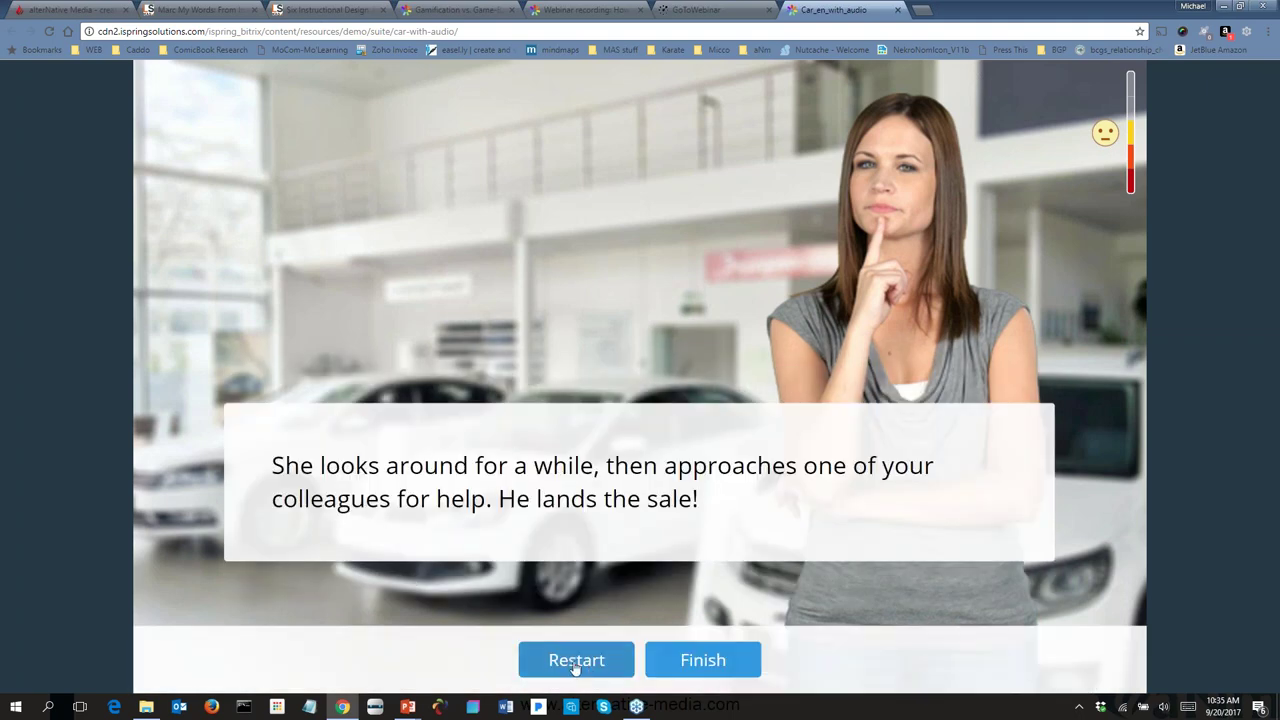
click(575, 665)
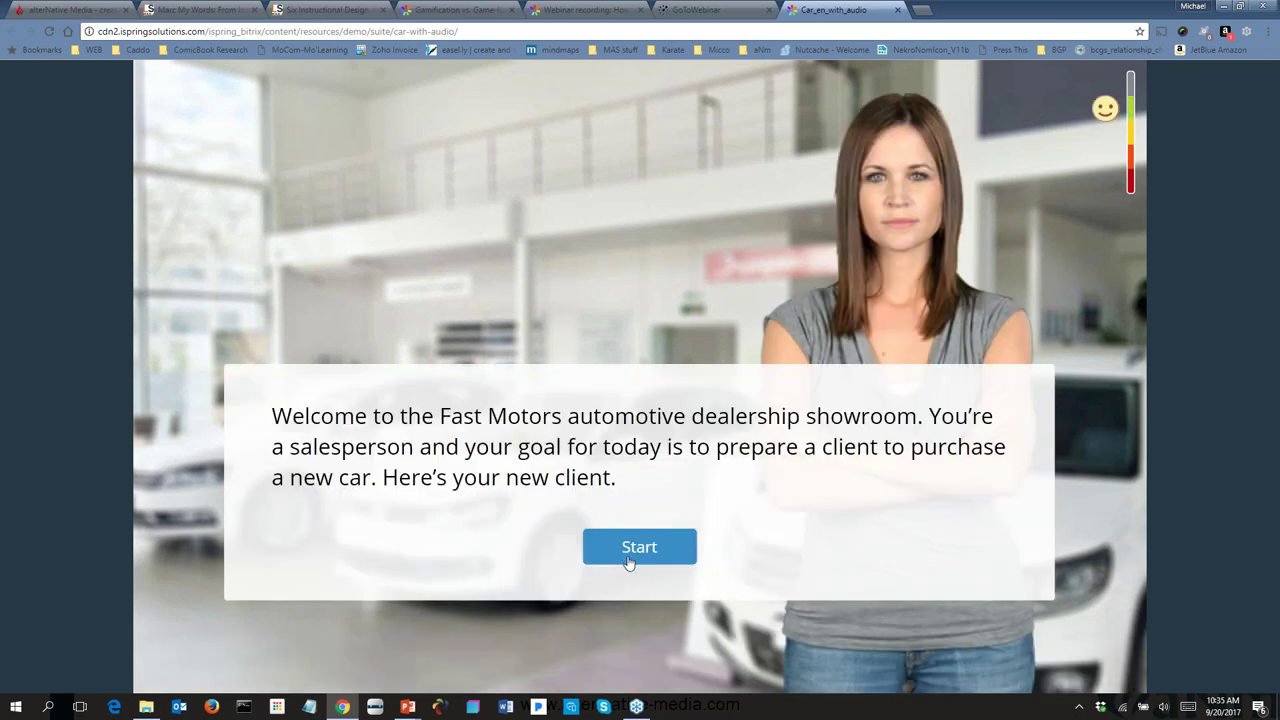
Step: Replay the car dialogue by waiting a couple of minutes and choosing the "Good afternoon" greeting, skipping the audio of that reply
click(629, 563)
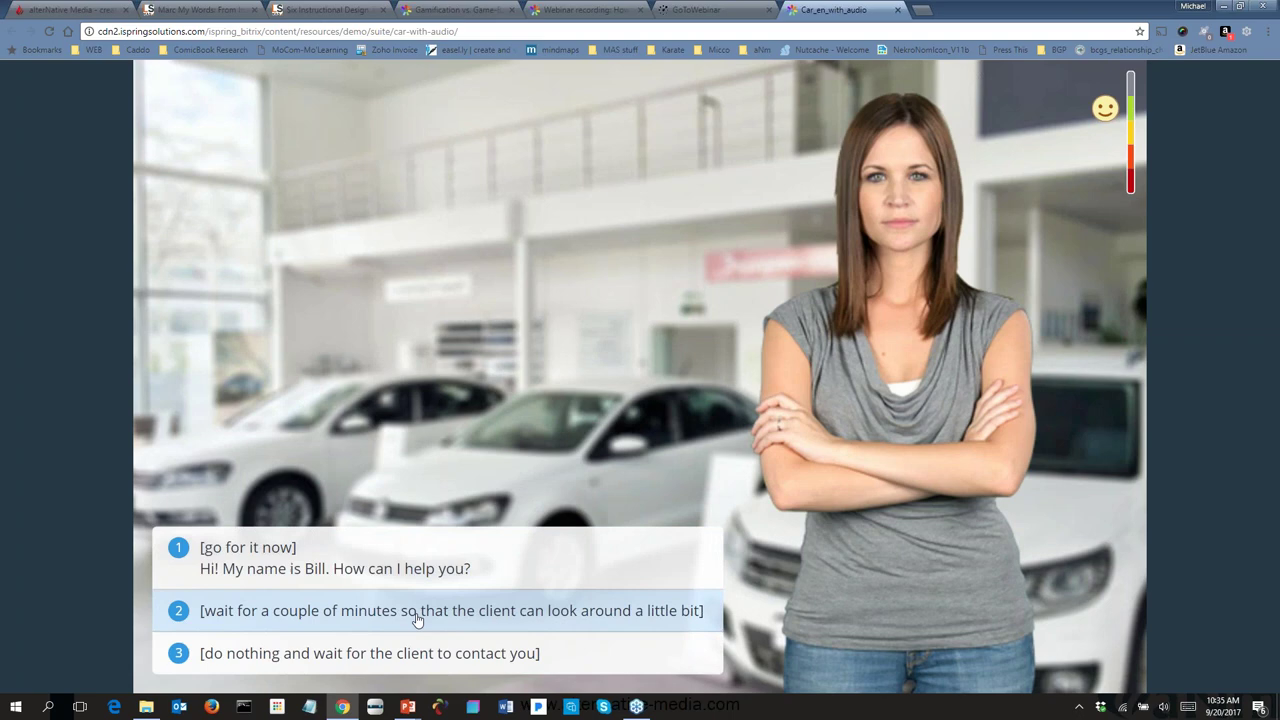
click(418, 620)
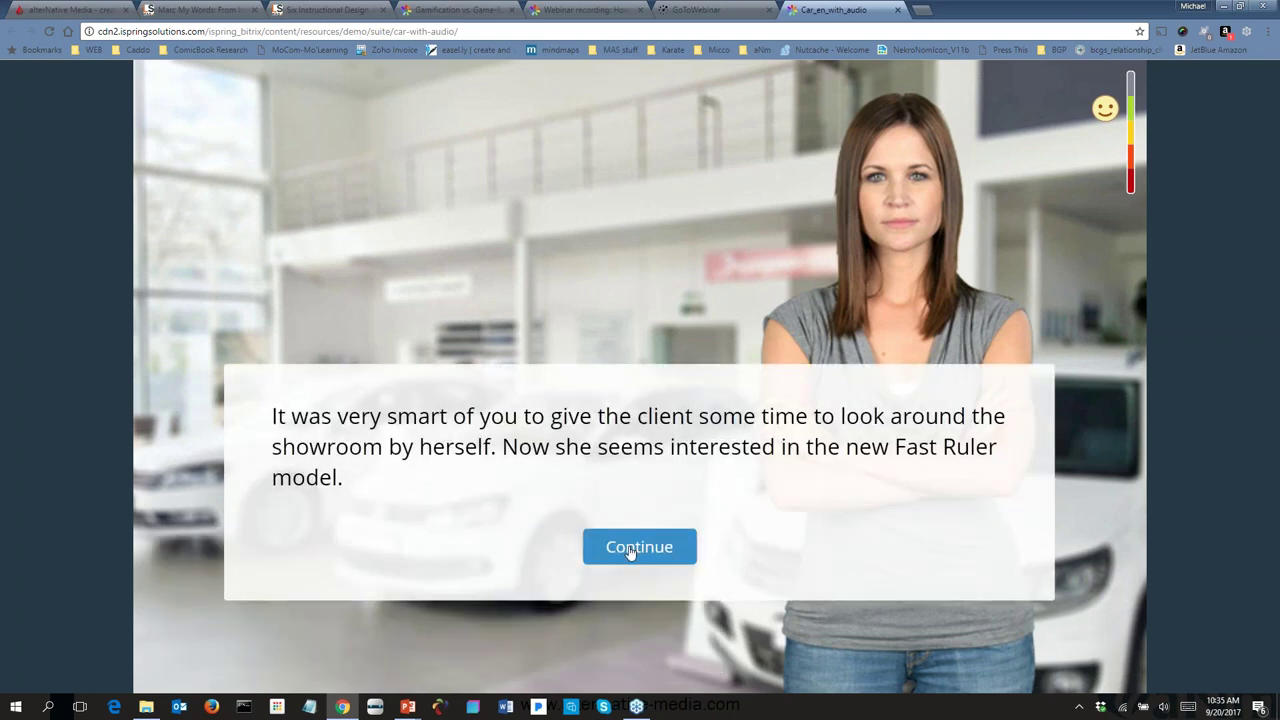
click(631, 549)
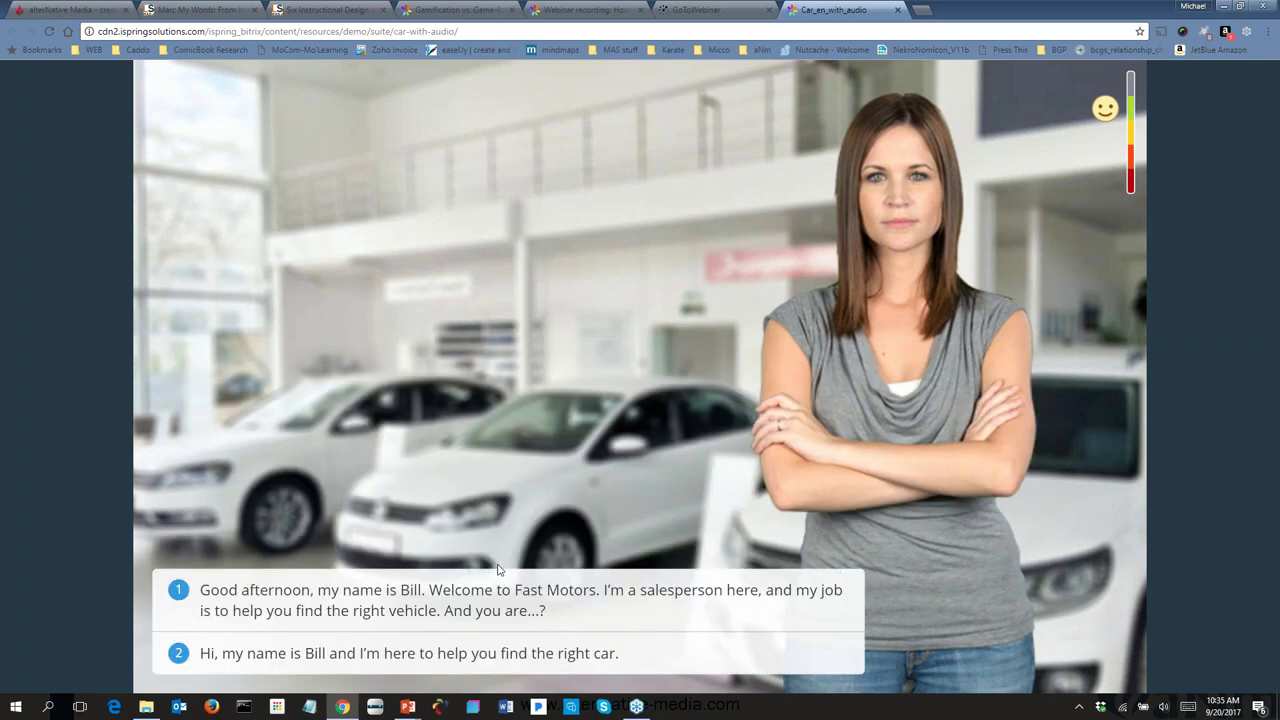
click(441, 608)
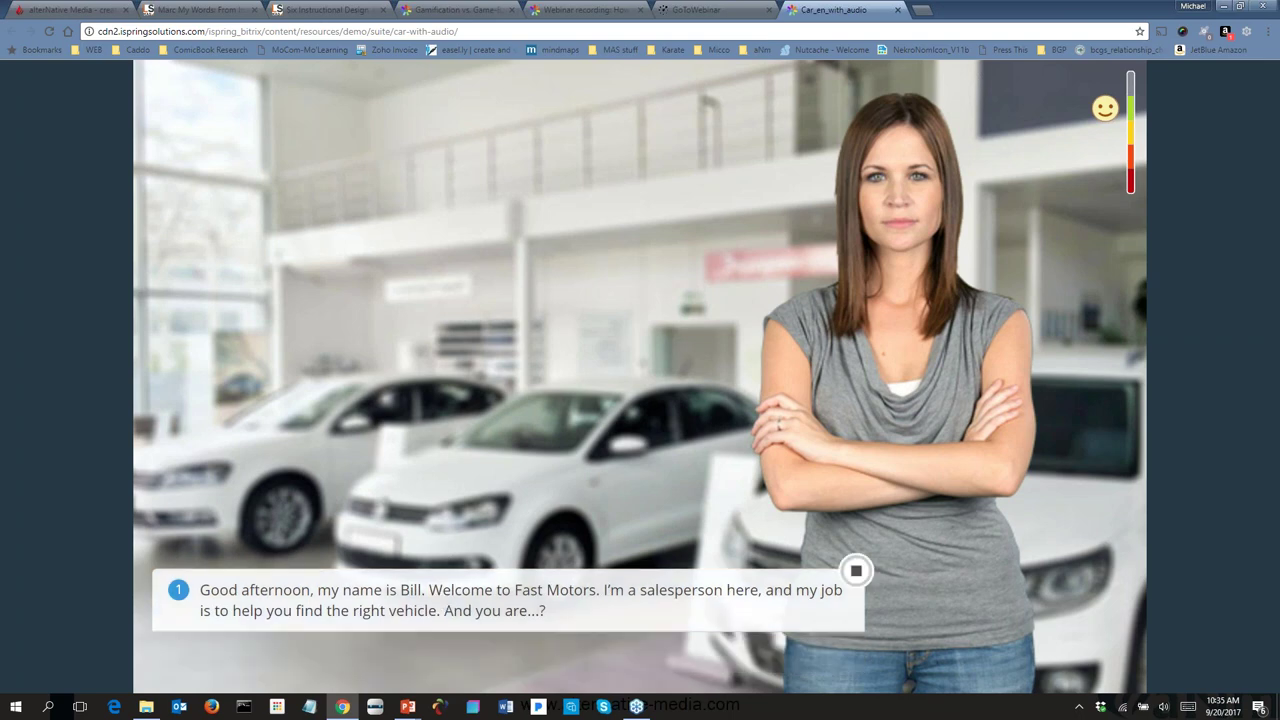
click(857, 577)
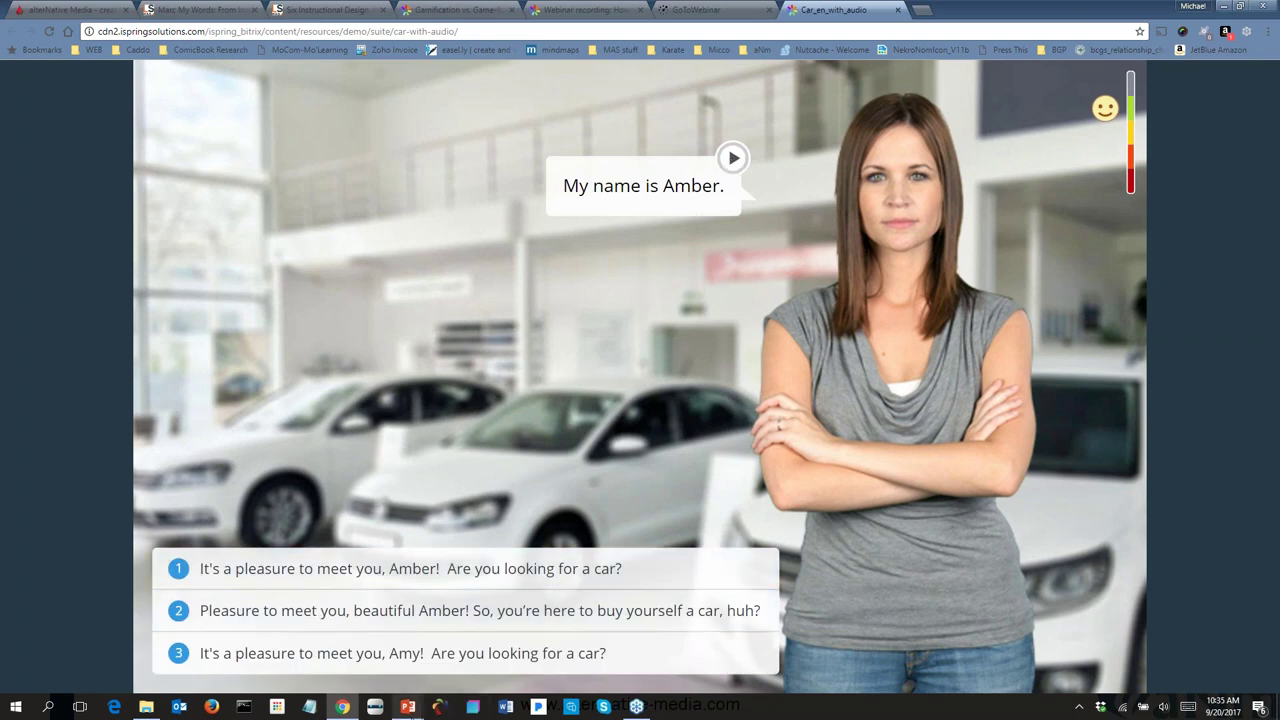
Step: Return to the PowerPoint slide show, advance to the Bank Dialogue slide and open its linked example in the browser
mouse_move(407, 707)
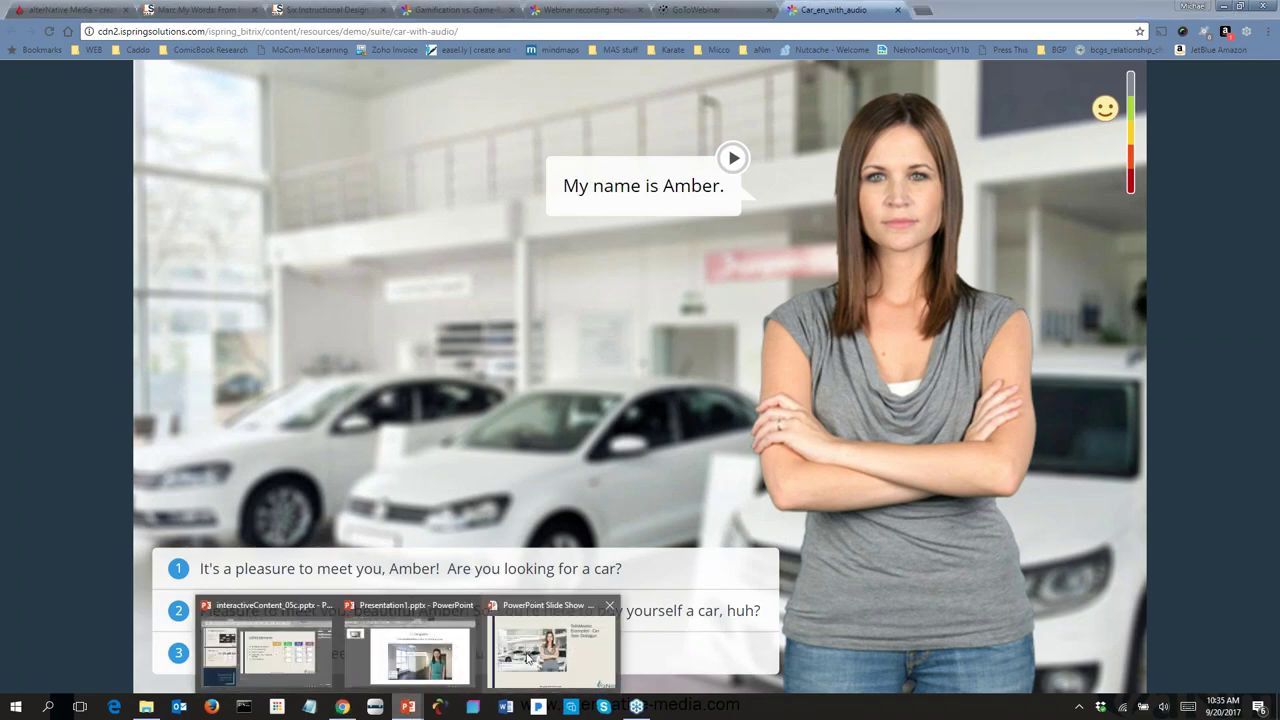
click(530, 655)
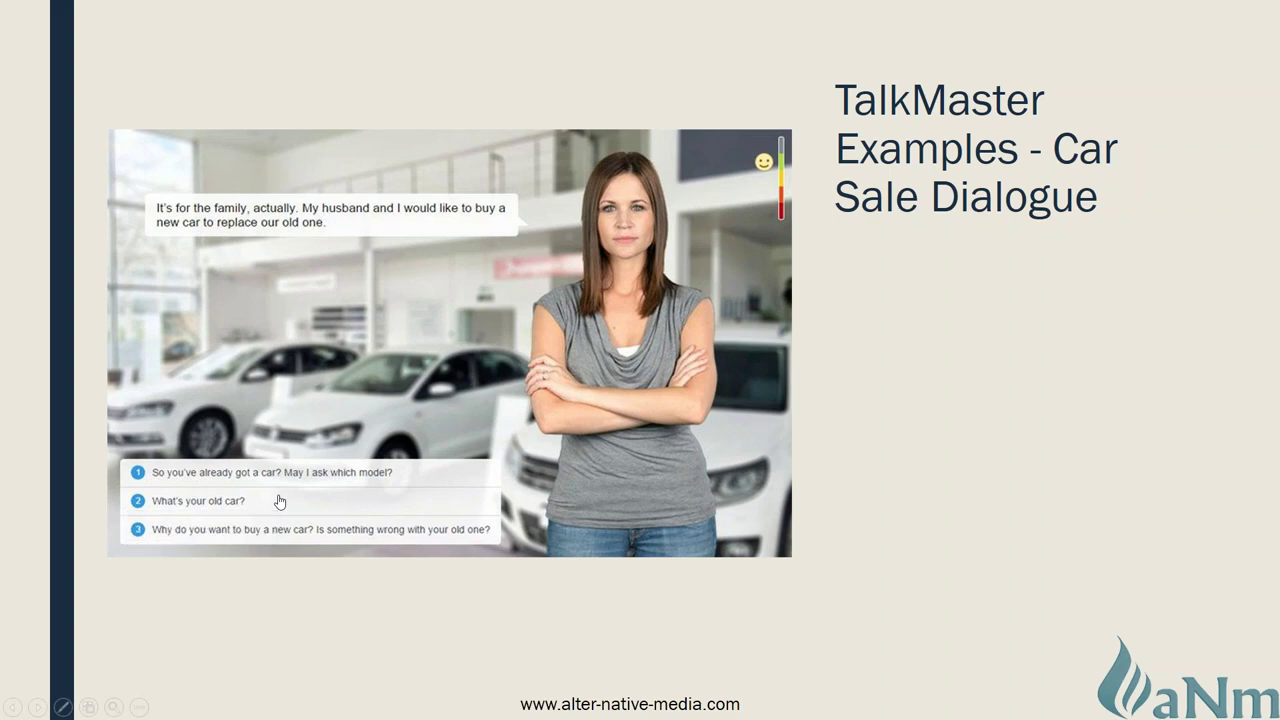
key(Right)
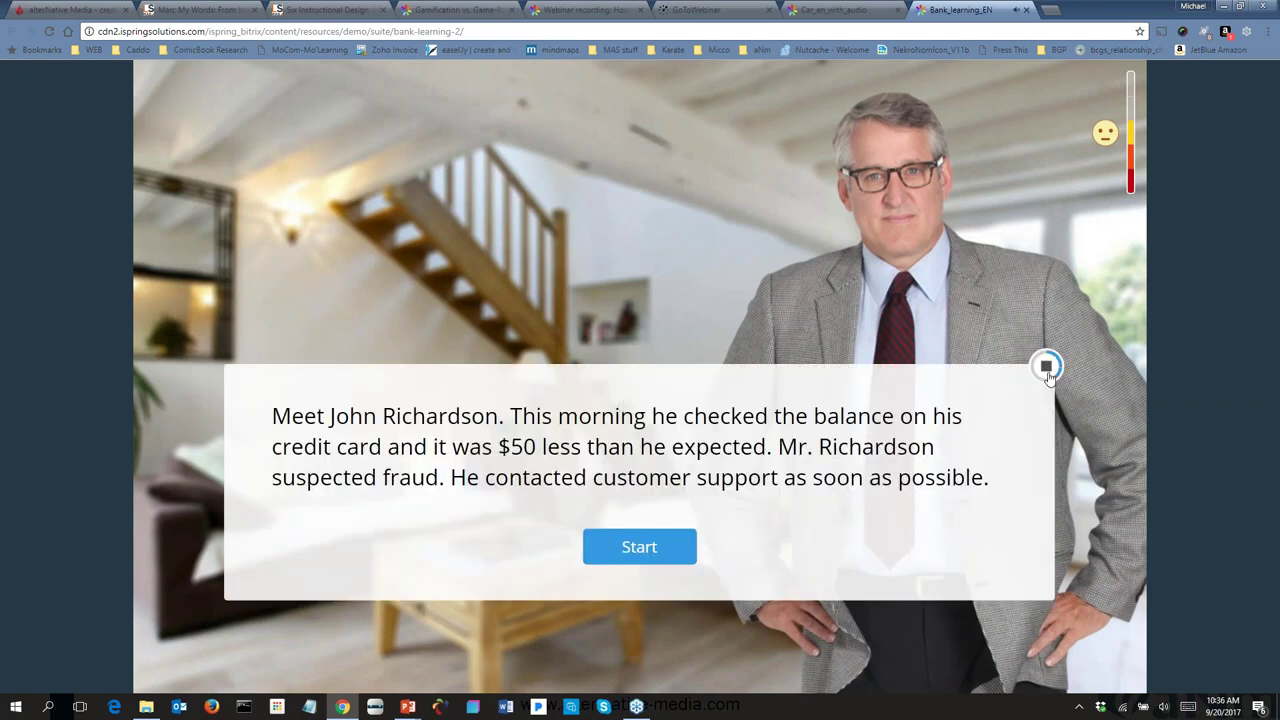
Step: Play the bank dialogue with the intro audio stopped, choosing the reply that sends the client to the local branch for an account statement
click(1047, 368)
click(618, 548)
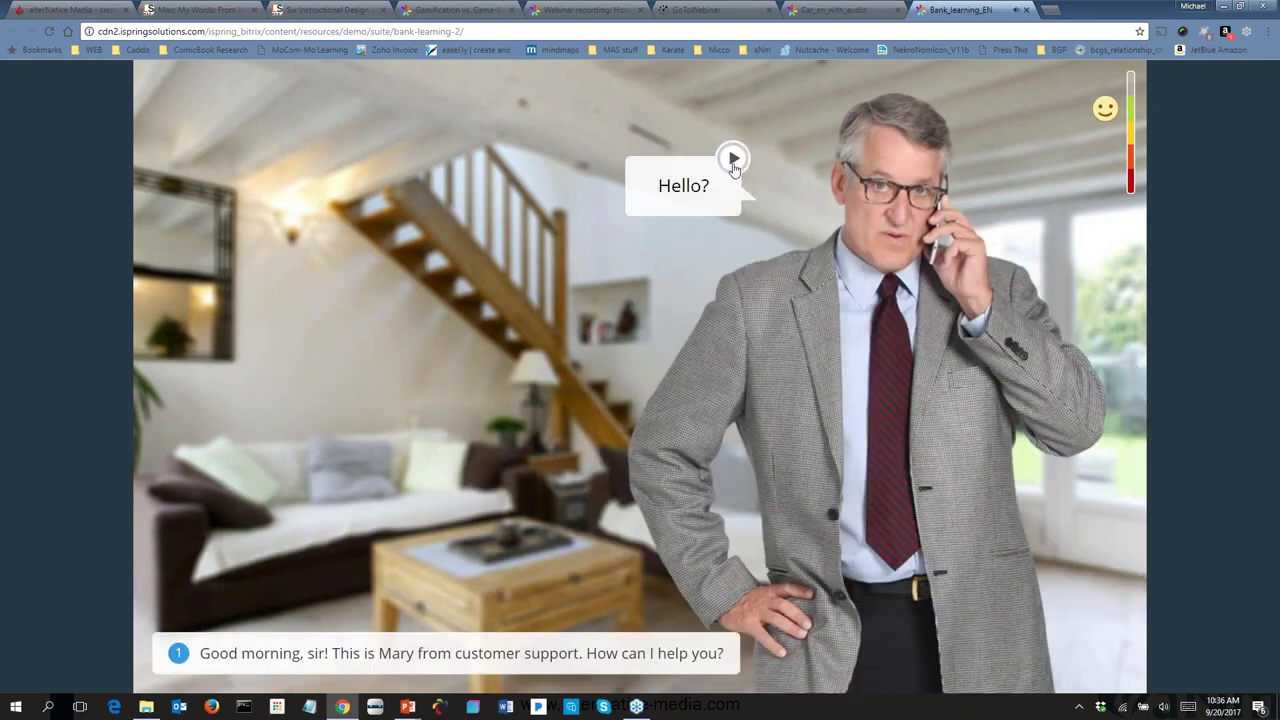
click(459, 657)
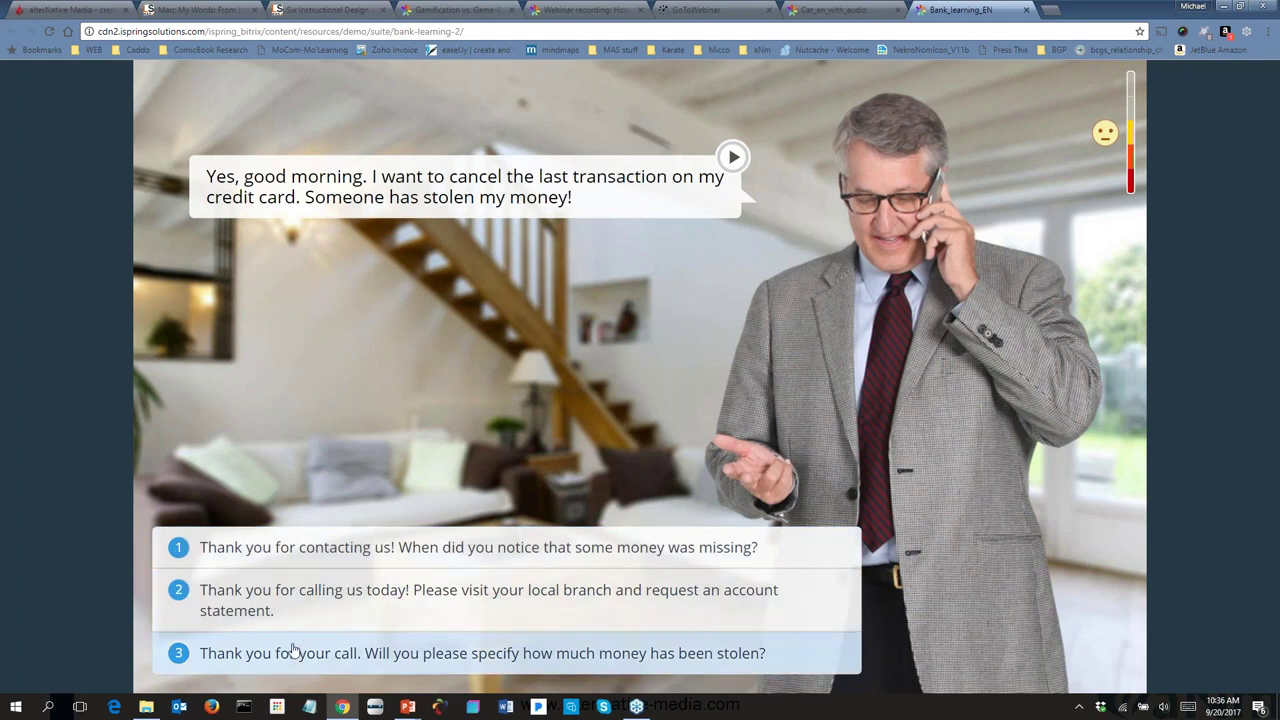
click(385, 618)
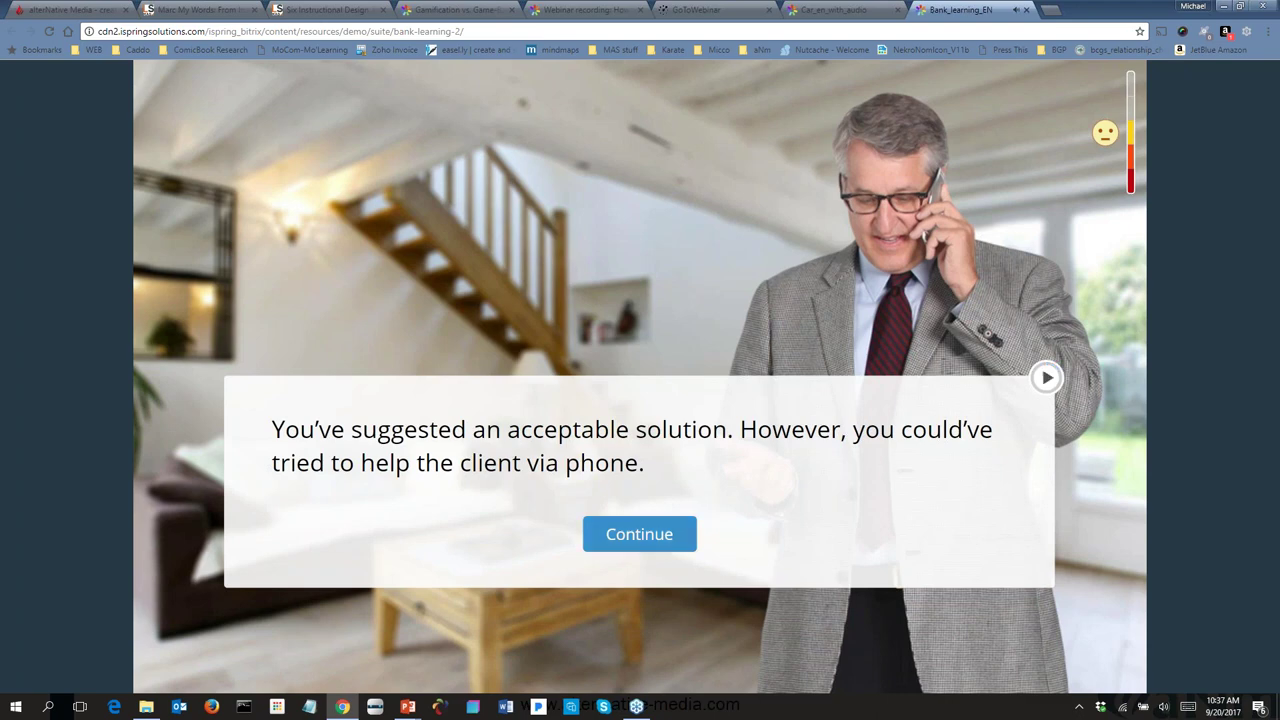
click(625, 535)
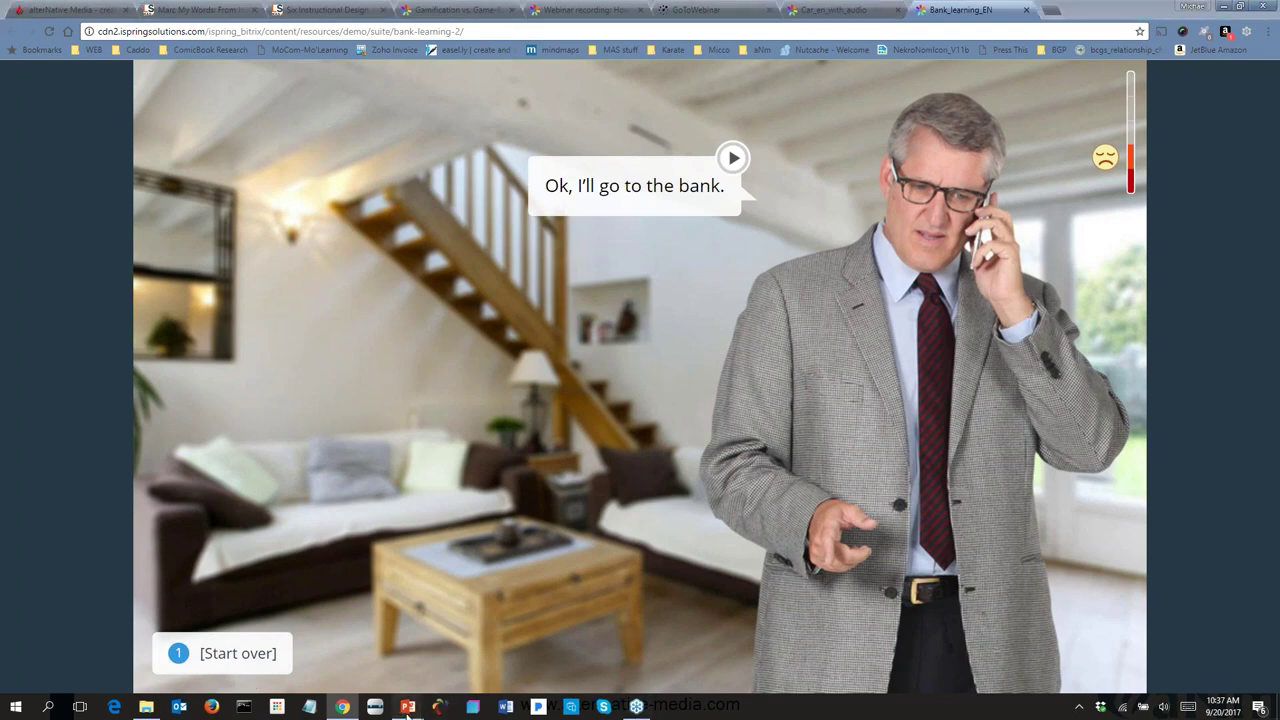
mouse_move(408, 707)
click(525, 680)
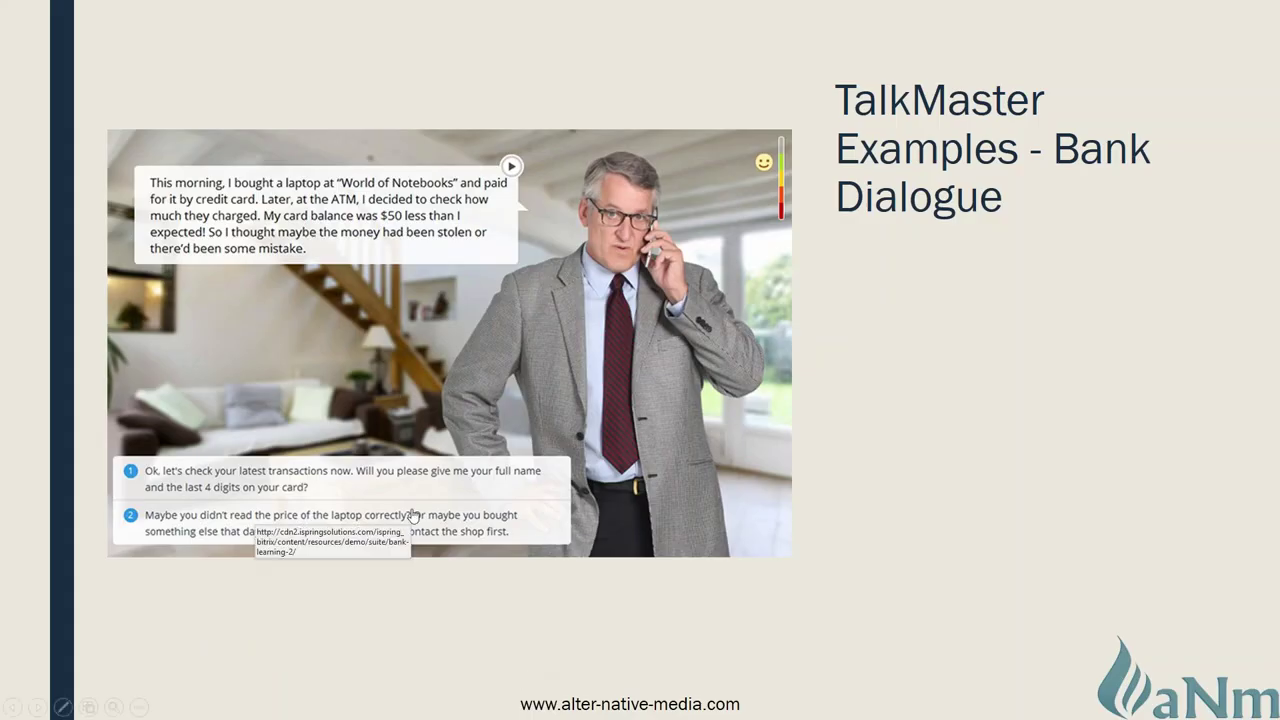
key(Right)
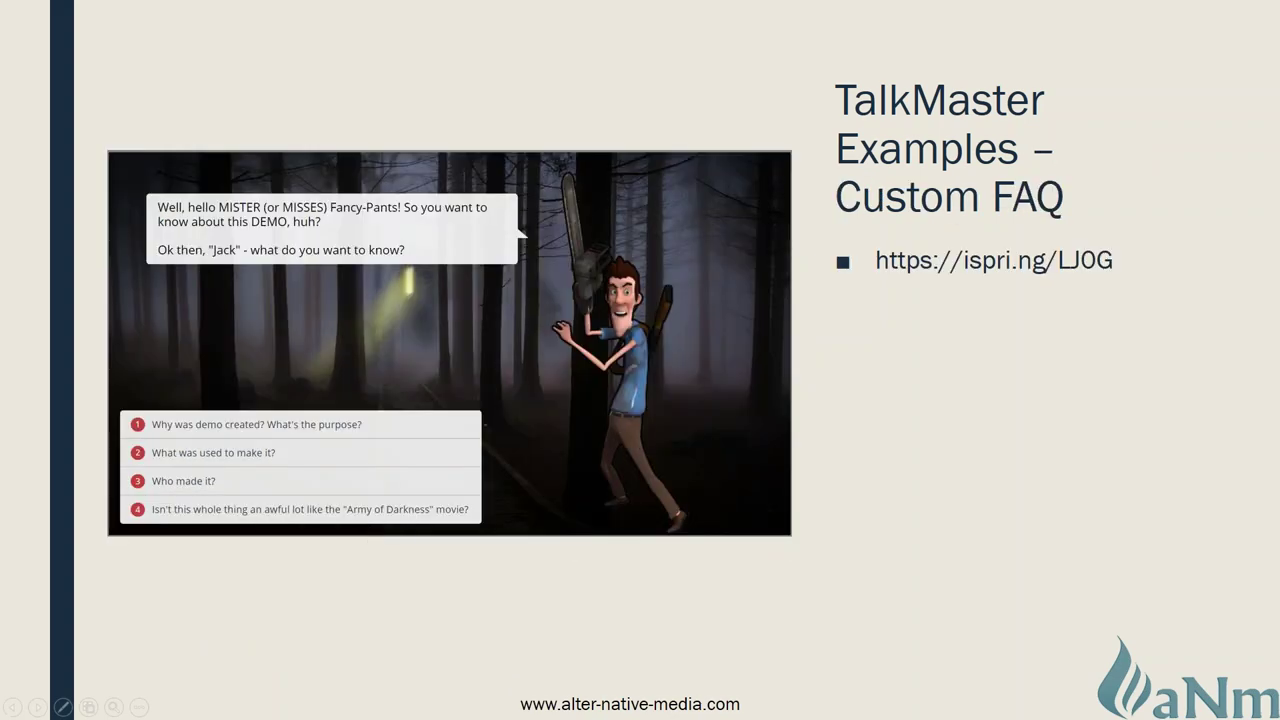
click(994, 260)
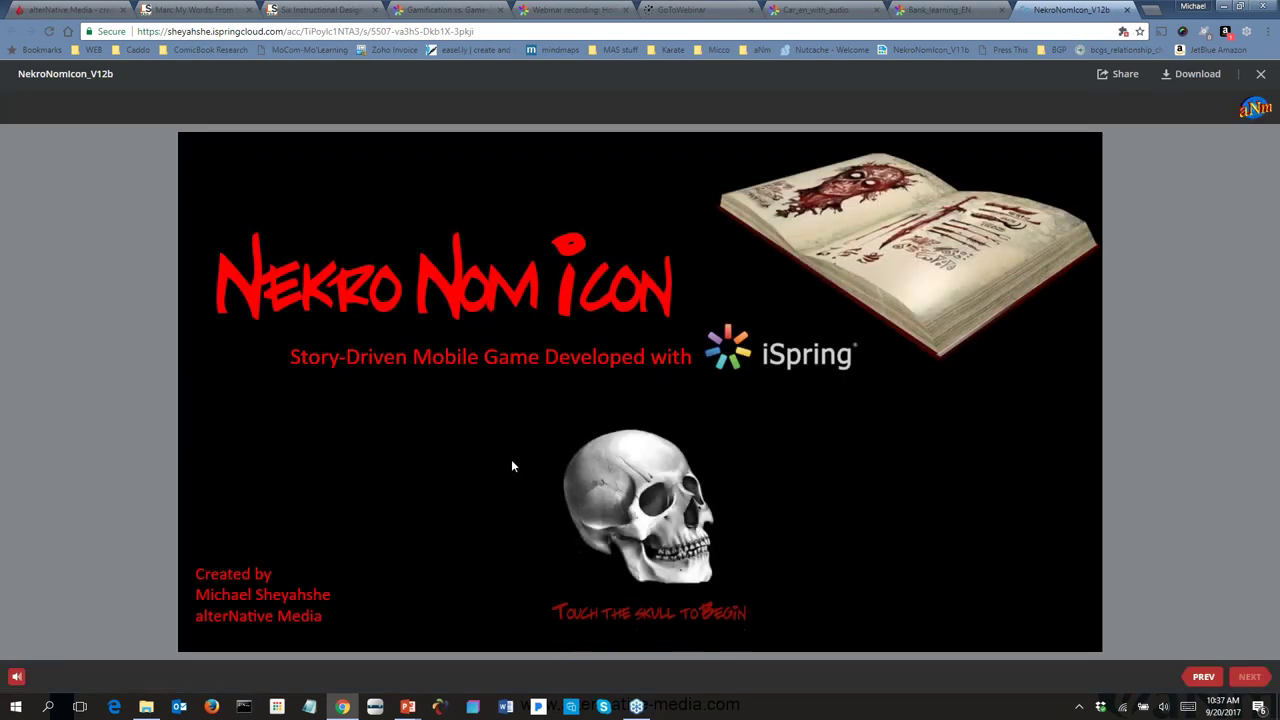
Step: Open About this DEMO in the NekroNomIcon course and follow its FAQ through the "Army of Darkness" and software/tools questions, answering "Try me."
click(628, 498)
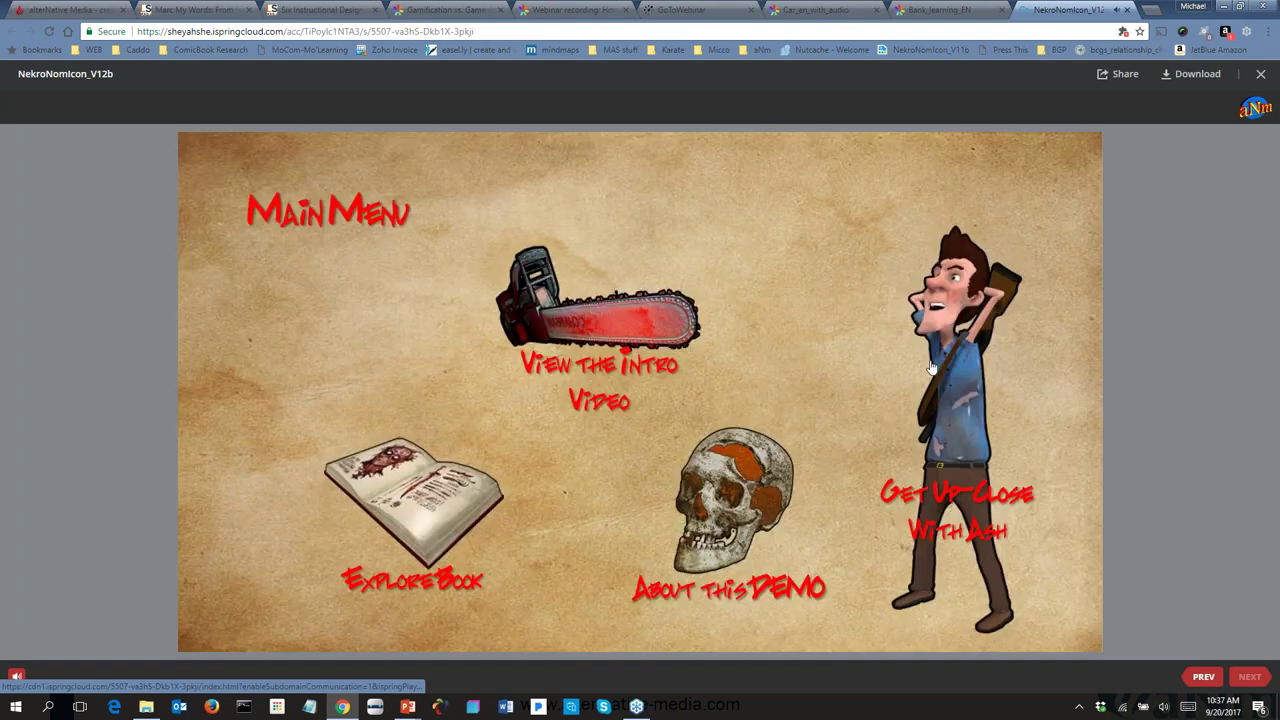
click(736, 505)
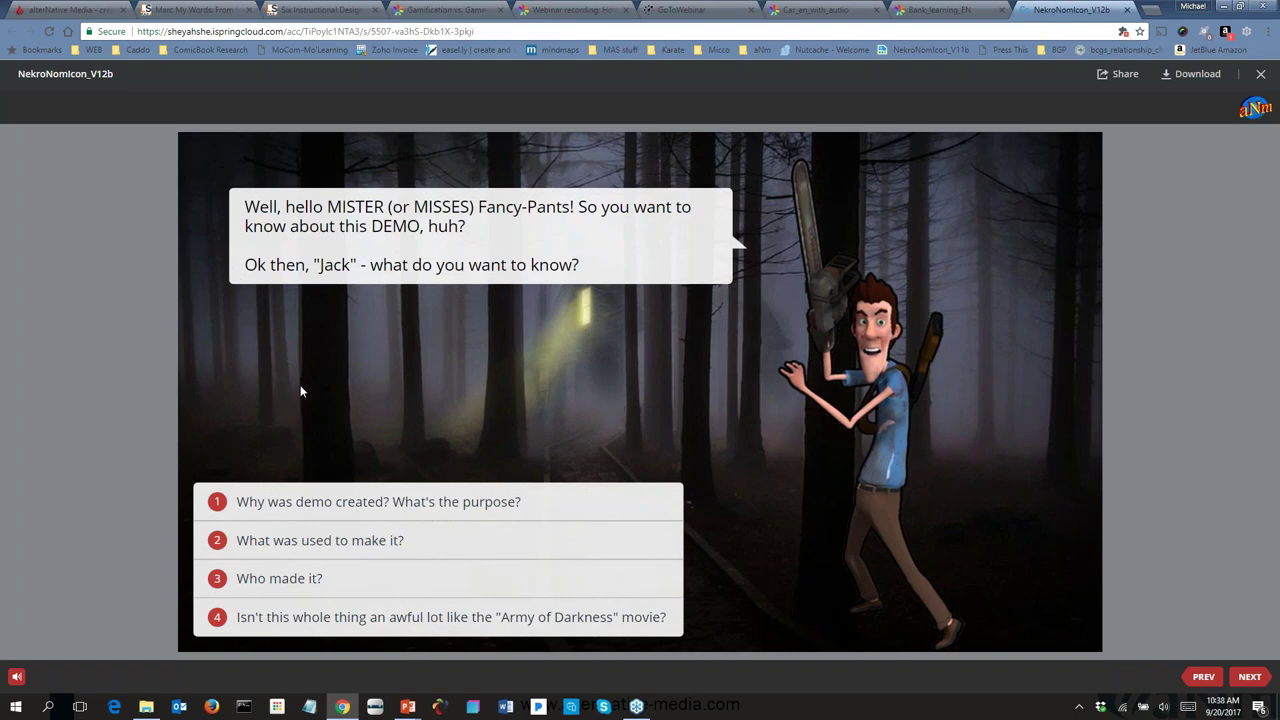
click(360, 618)
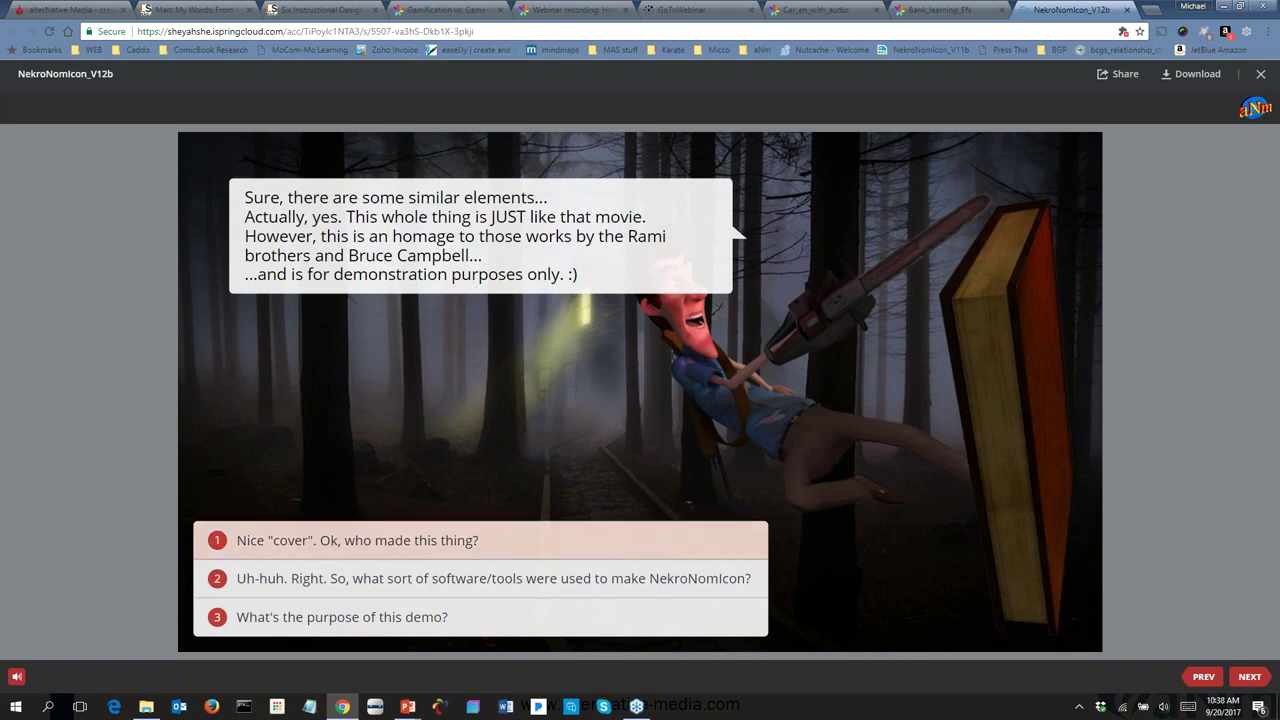
click(449, 588)
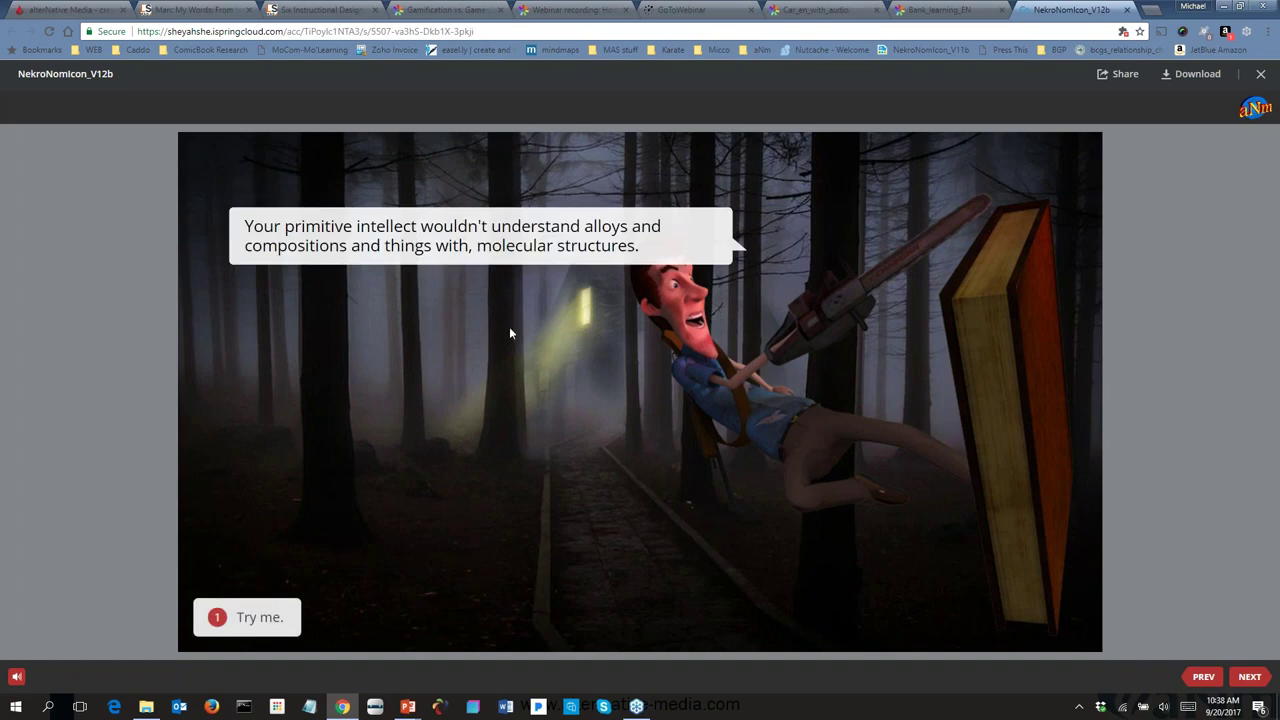
click(255, 617)
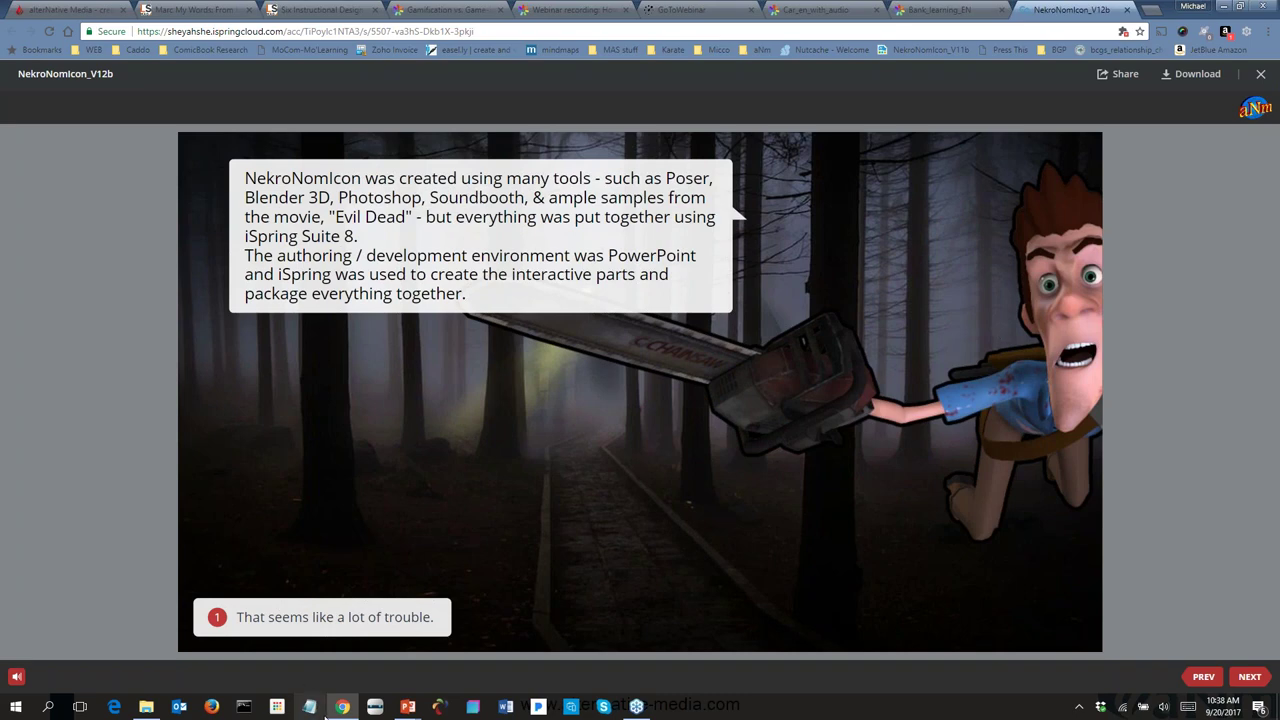
Step: Return to the PowerPoint slide show and advance to the Poll Question #3 slide
click(403, 711)
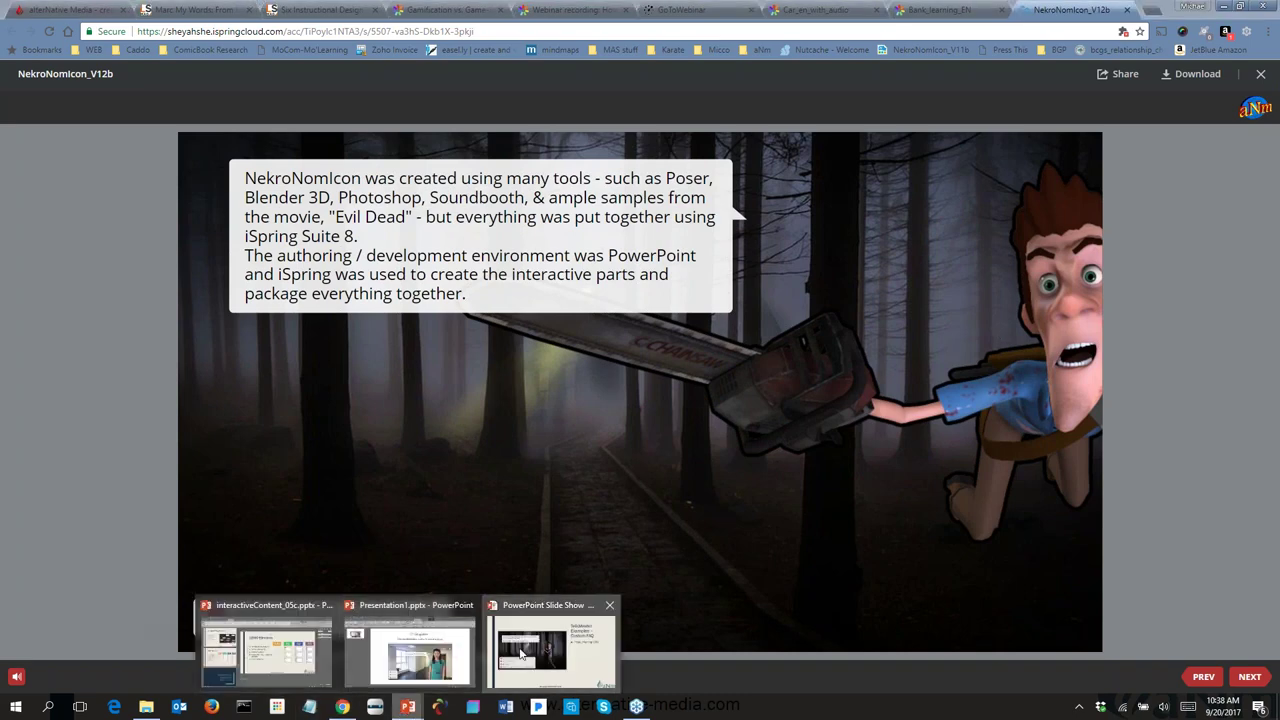
click(520, 653)
click(273, 665)
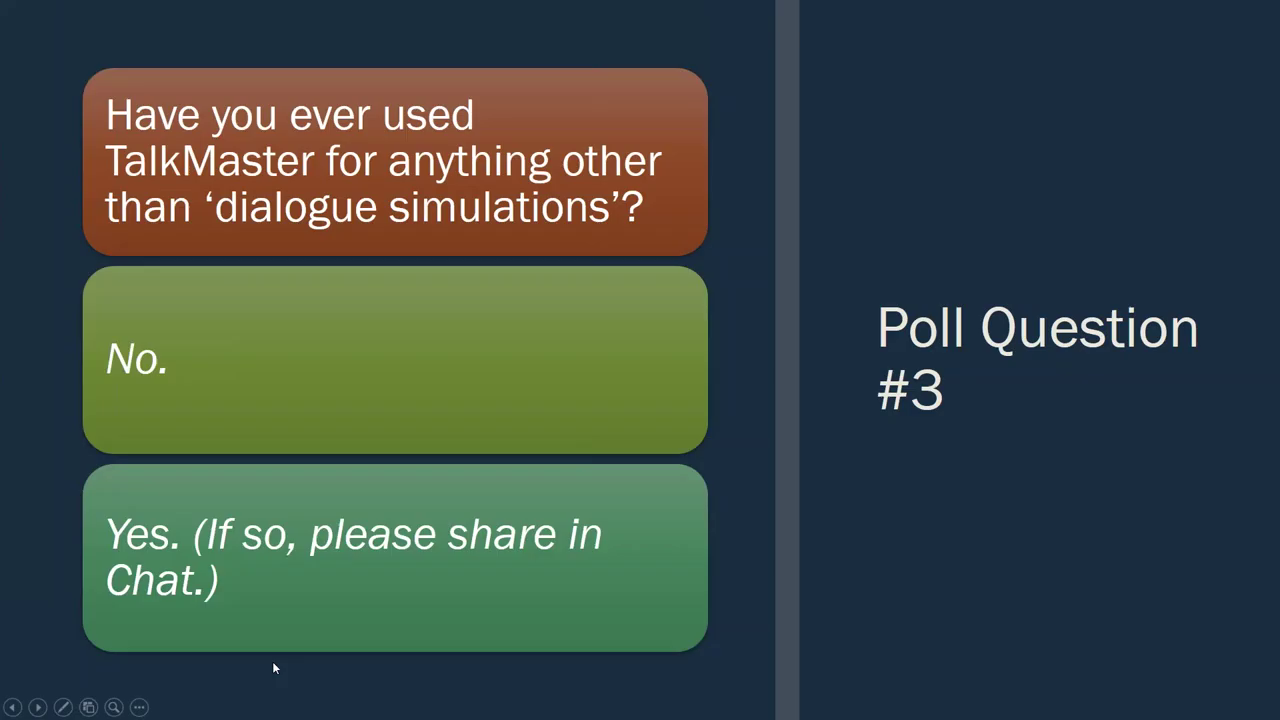